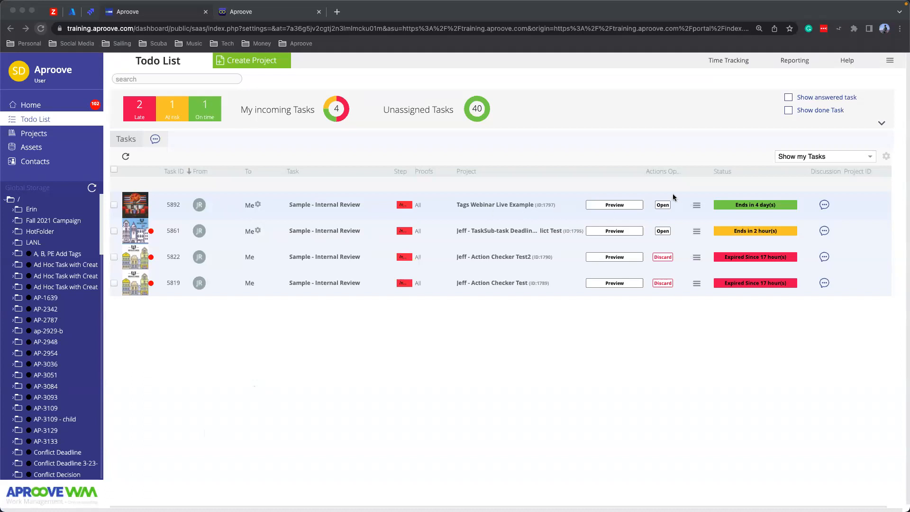
# - Open the internal review task of the Tags Webinar Live Example project and list the project tags available for it
pyautogui.click(663, 206)
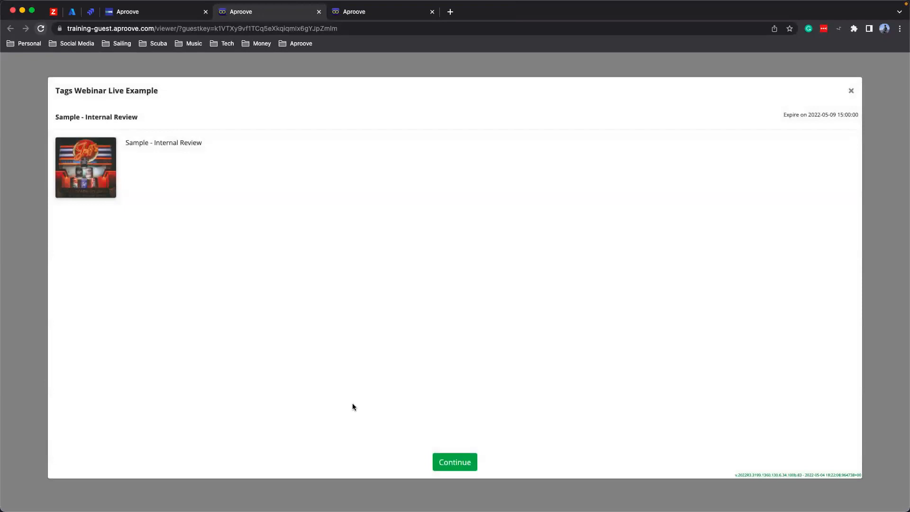
pyautogui.click(459, 464)
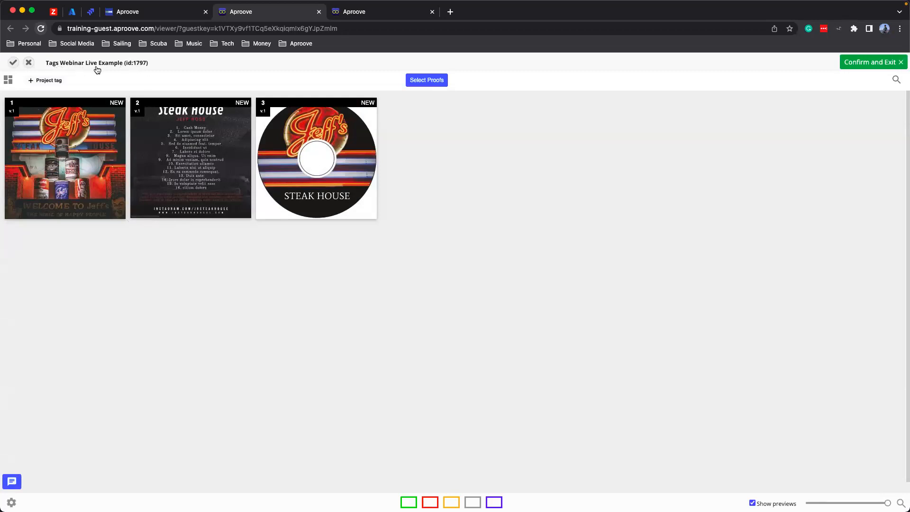
pyautogui.click(36, 82)
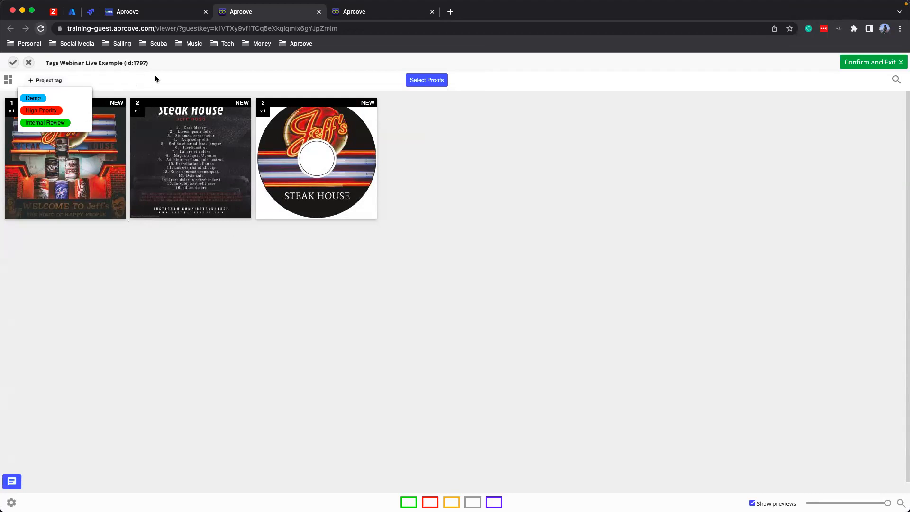
# - Switch to the dashboard and filter the project list by the saved High-Priority Projects search
pyautogui.click(156, 13)
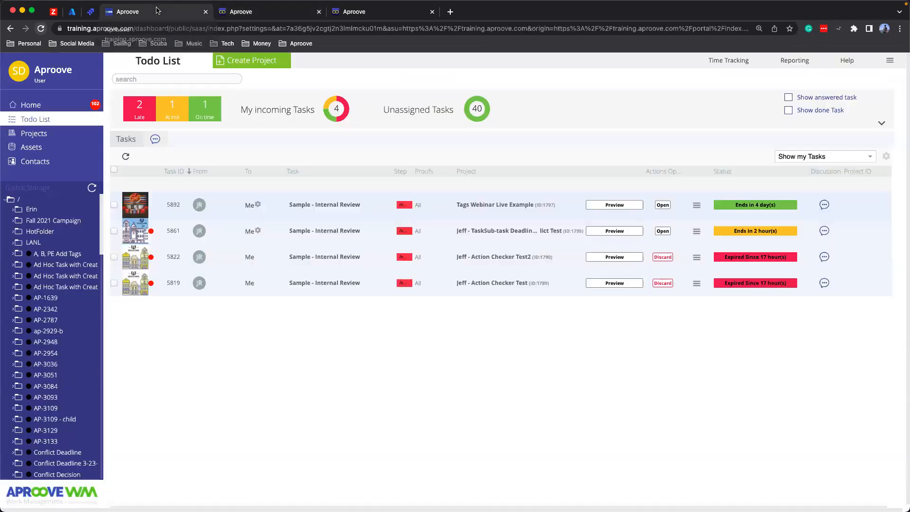
pyautogui.click(29, 134)
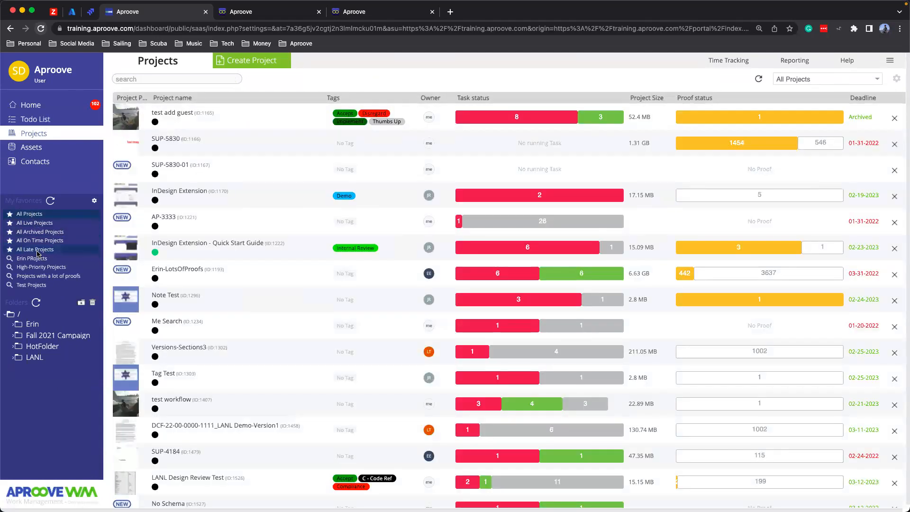
pyautogui.click(28, 267)
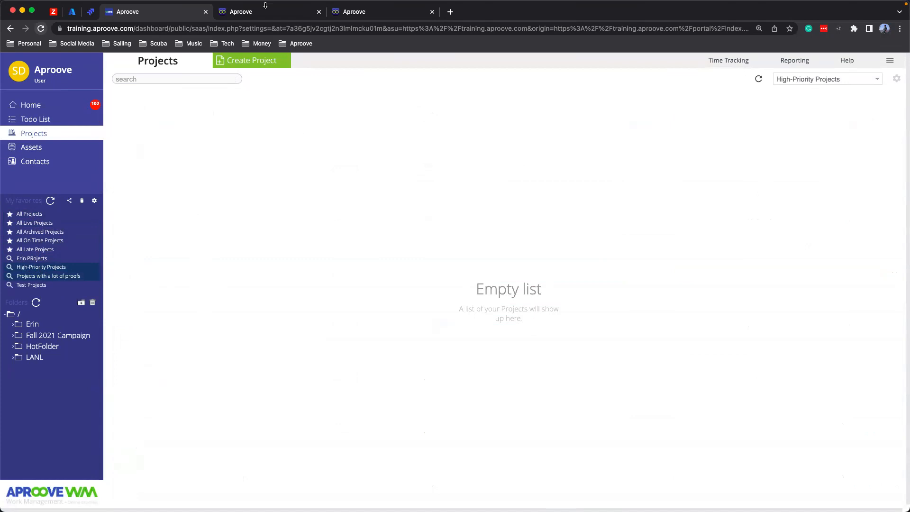
# - Return to the Tags Webinar Live Example review and add the High Priority tag to the project
pyautogui.click(274, 18)
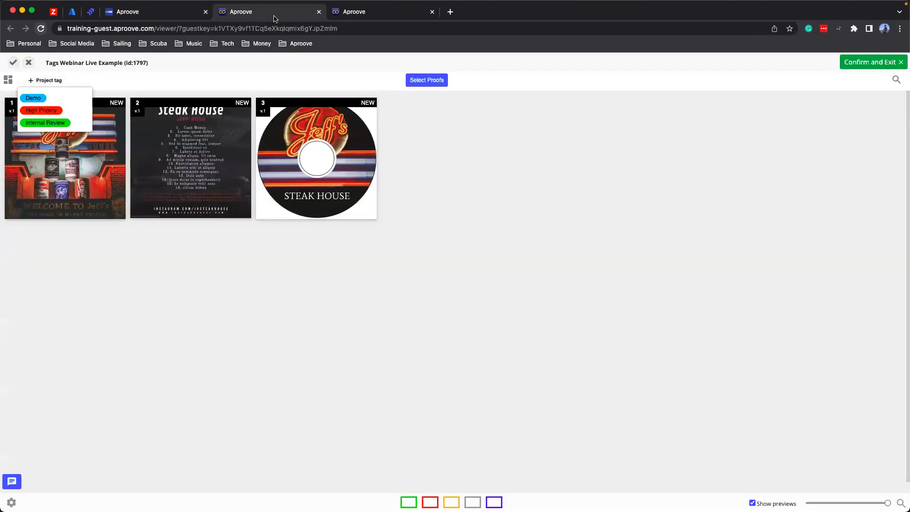
pyautogui.click(39, 110)
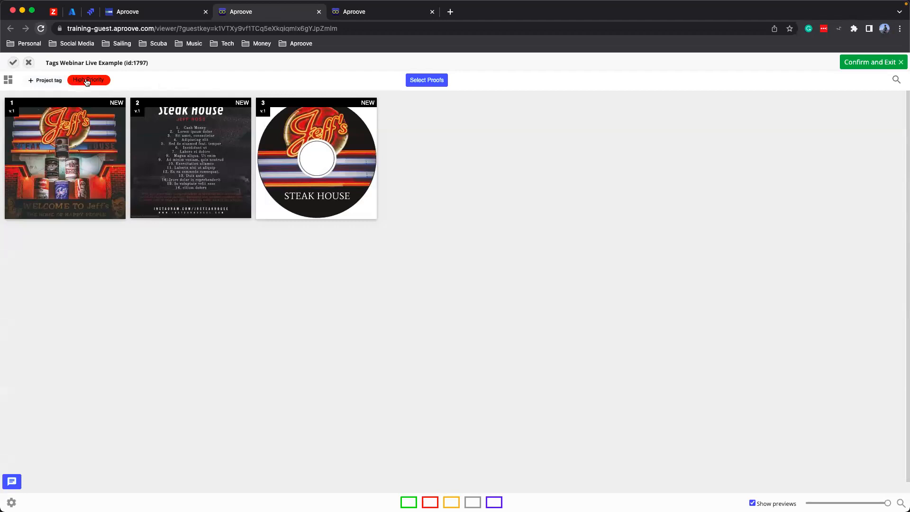
pyautogui.click(45, 82)
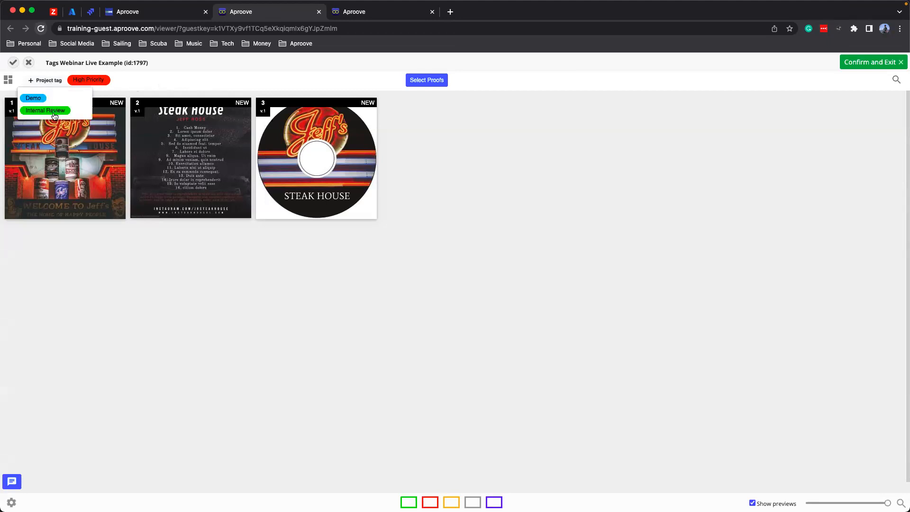
pyautogui.click(130, 82)
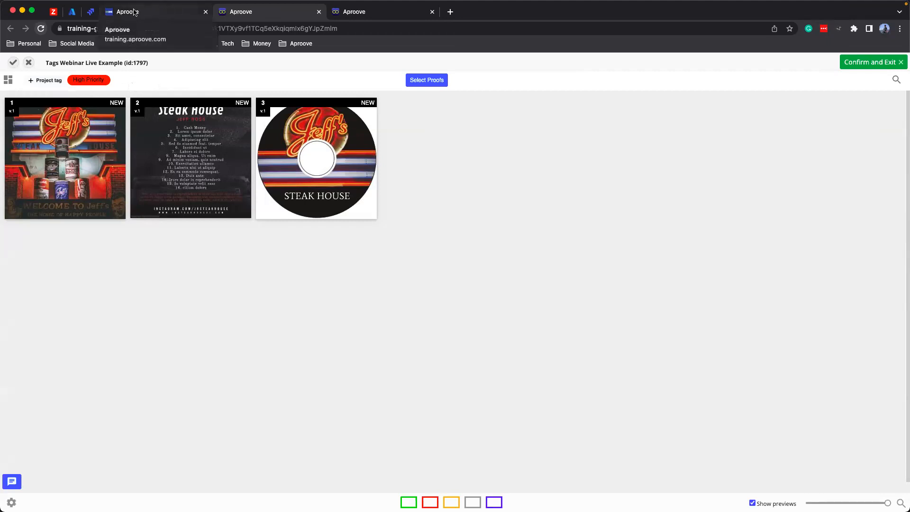
# - Go back to the dashboard and rerun the High-Priority Projects search to check for the tagged project
pyautogui.click(174, 17)
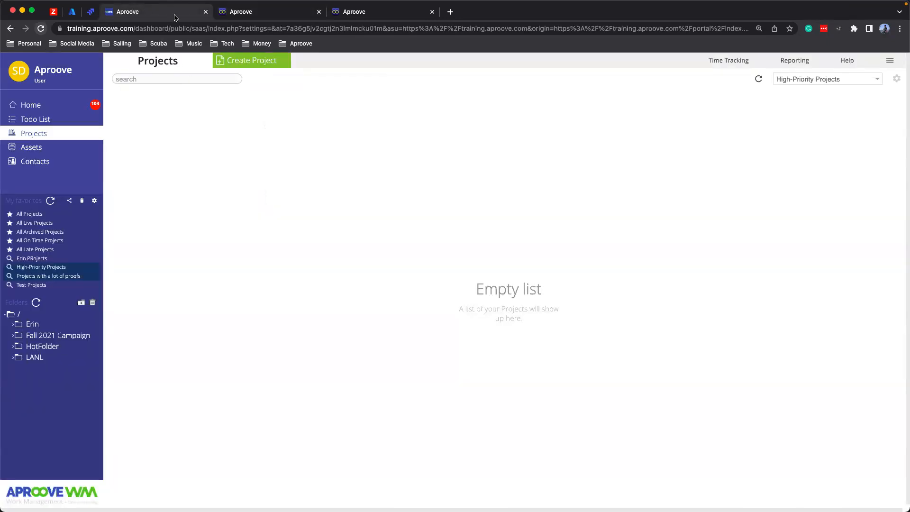
pyautogui.click(30, 268)
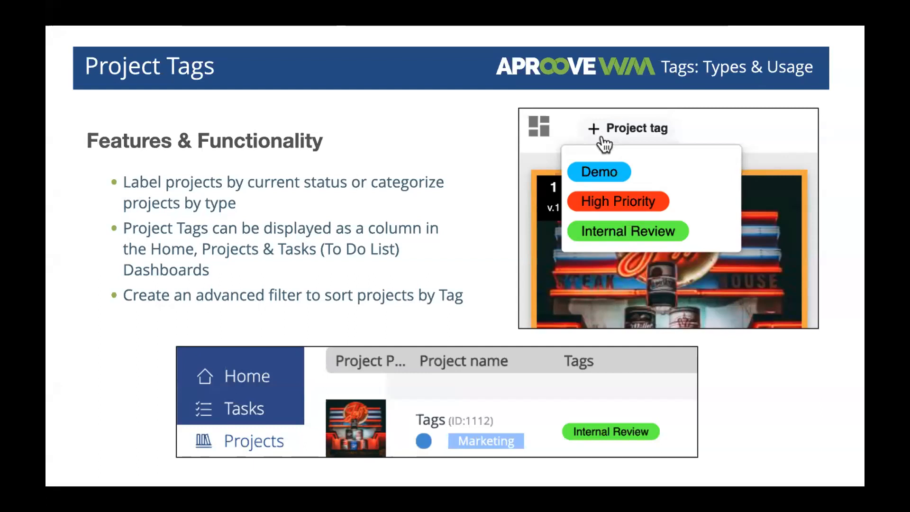
pyautogui.press('Right')
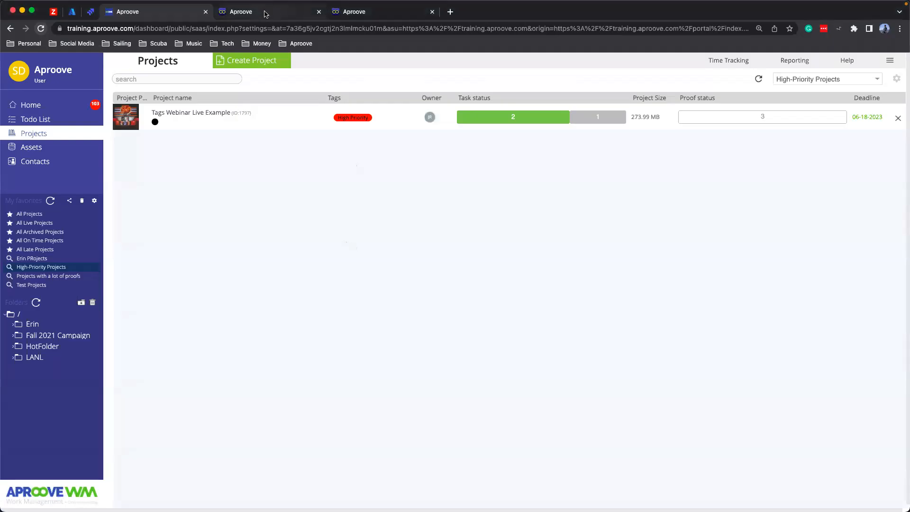
# - Open proof 3, the steakhouse CD label, in the review and list its available proof tags
pyautogui.click(266, 13)
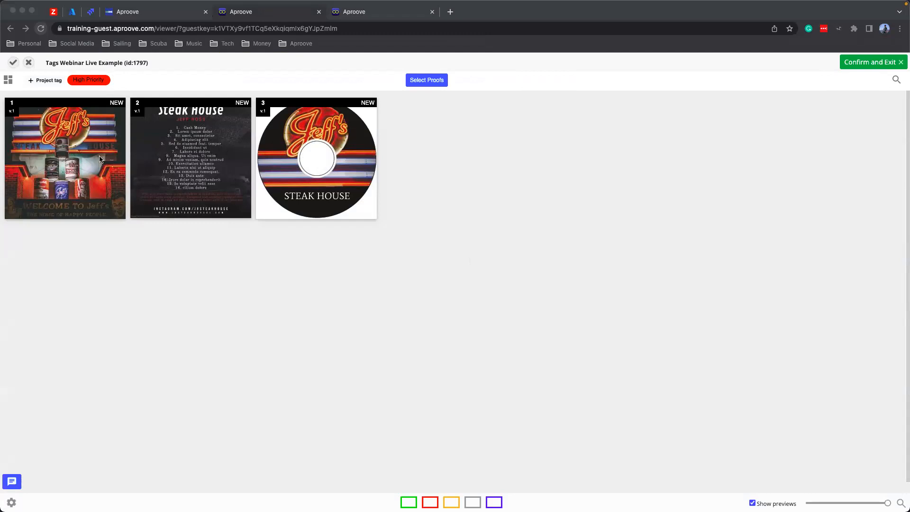
pyautogui.click(305, 136)
pyautogui.click(307, 136)
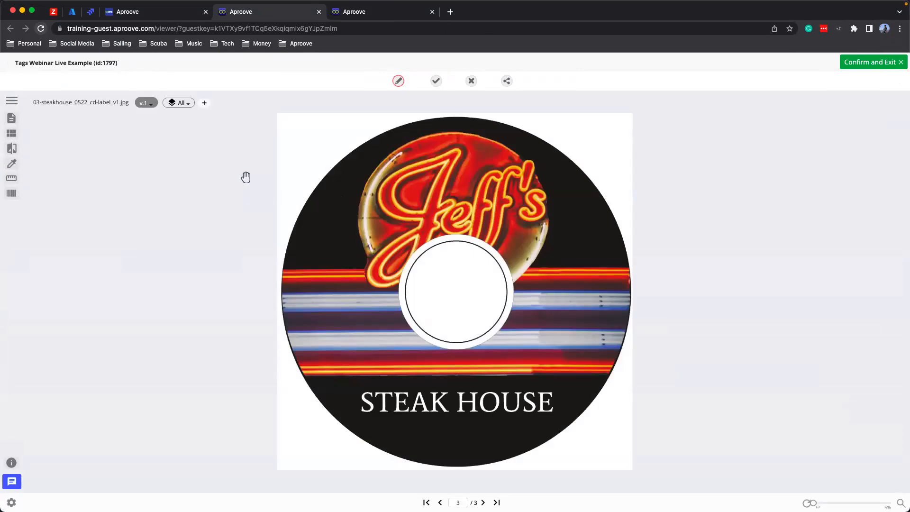
pyautogui.click(397, 82)
pyautogui.click(204, 105)
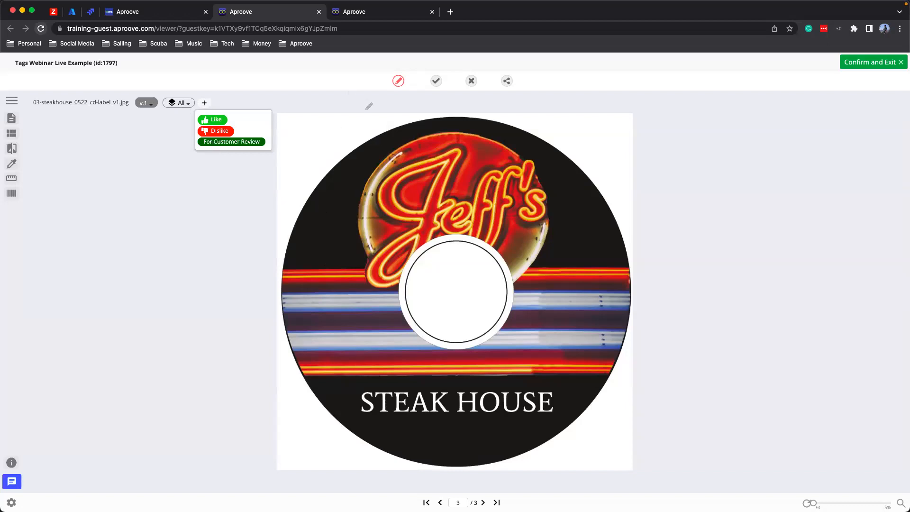
# - Circle the S of STEAK HOUSE and save a note reading "Capitalize the S" with the For Customer Review tag added
pyautogui.click(398, 80)
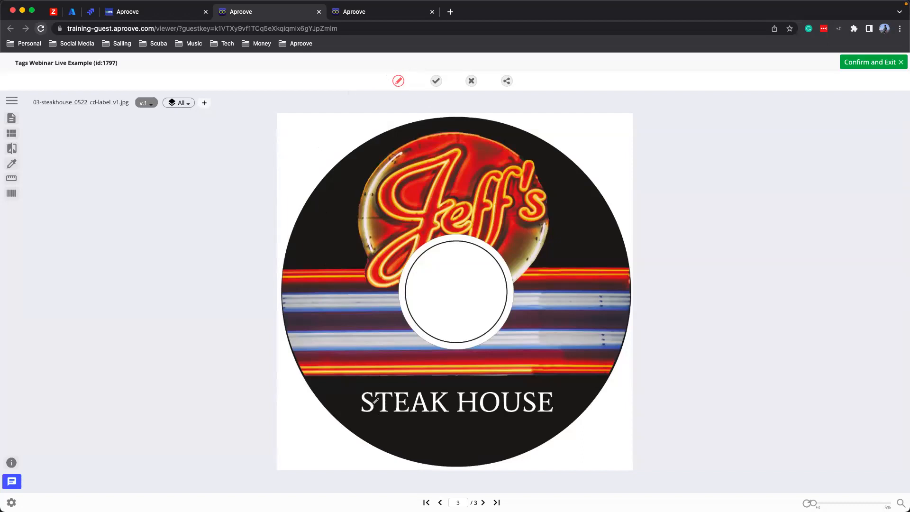
pyautogui.moveTo(370, 385)
pyautogui.mouseDown()
pyautogui.moveTo(356, 408)
pyautogui.moveTo(362, 385)
pyautogui.mouseUp()
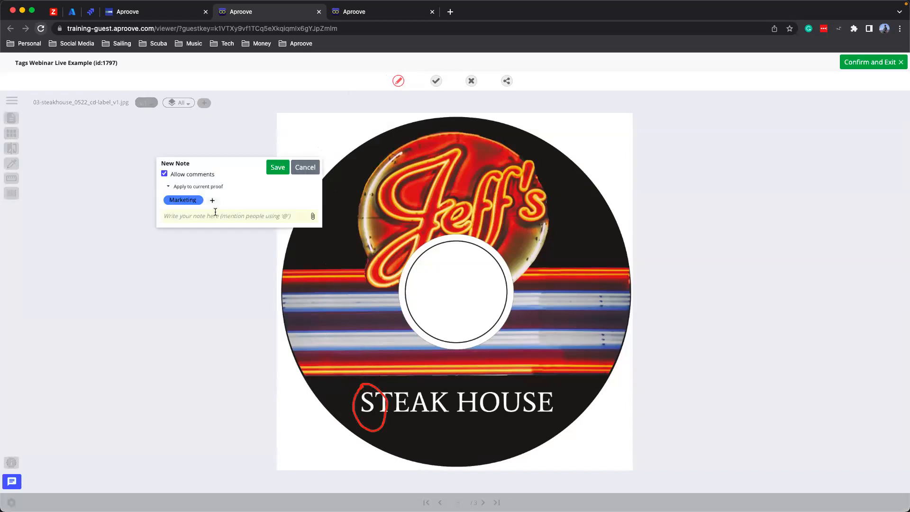
pyautogui.write('Capitalize the S')
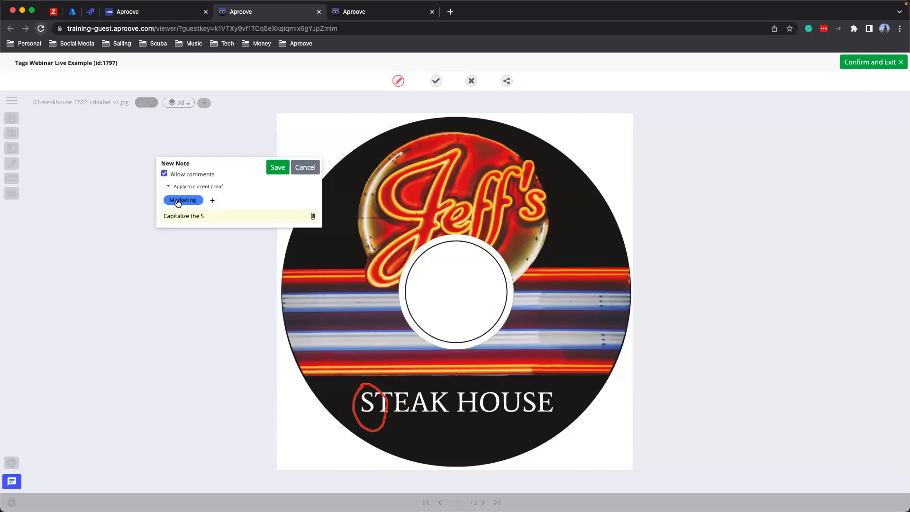
pyautogui.click(213, 202)
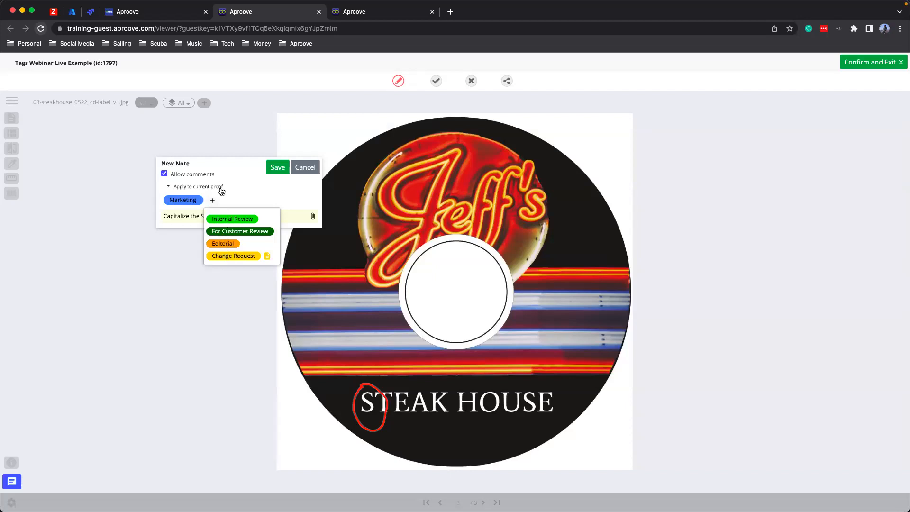
pyautogui.click(217, 232)
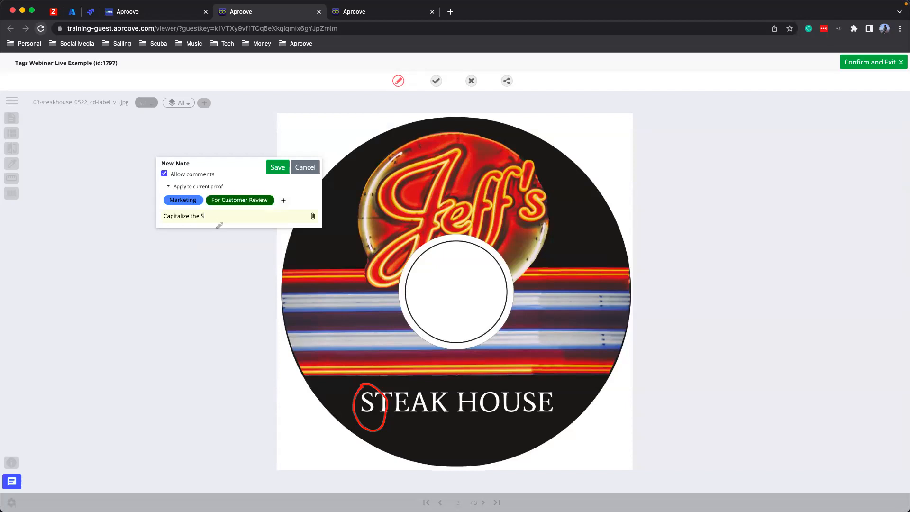
pyautogui.click(276, 167)
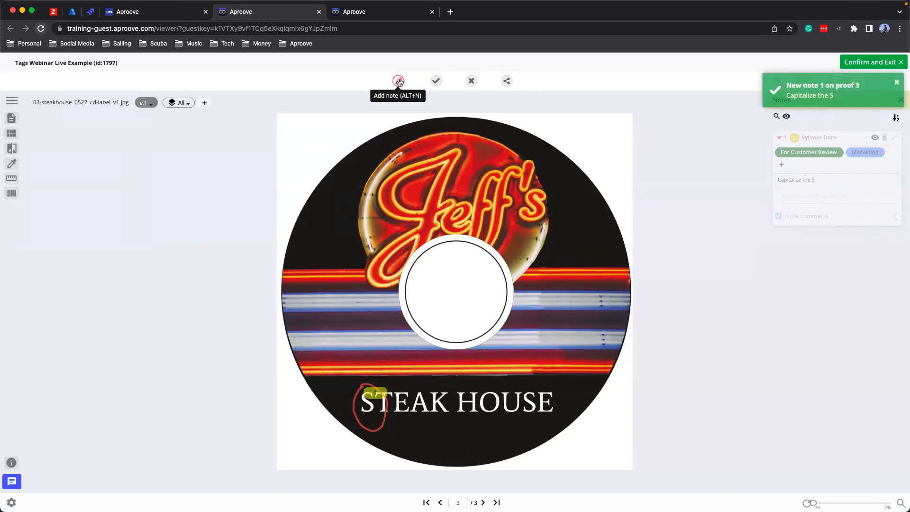
# - Circle the black area beside the Jeff's logo and save a note reading "Make the black less black" with the Internal Review tag added
pyautogui.moveTo(333, 198)
pyautogui.mouseDown()
pyautogui.moveTo(341, 241)
pyautogui.moveTo(327, 201)
pyautogui.mouseUp()
pyautogui.write('MAke the black less')
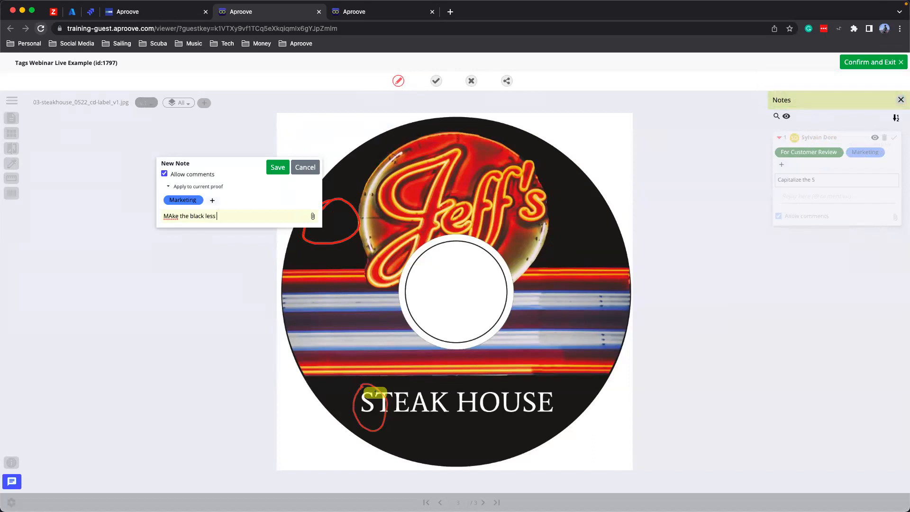
pyautogui.write(' black')
pyautogui.click(212, 200)
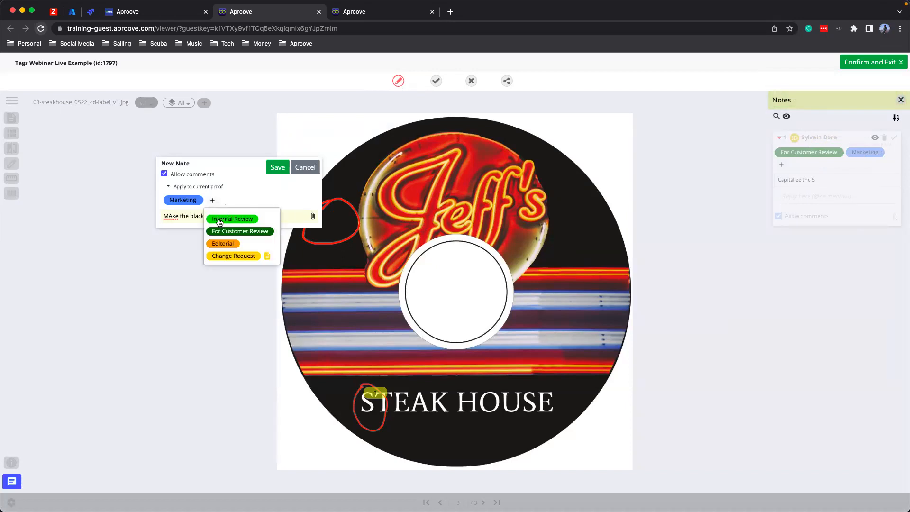
pyautogui.click(218, 221)
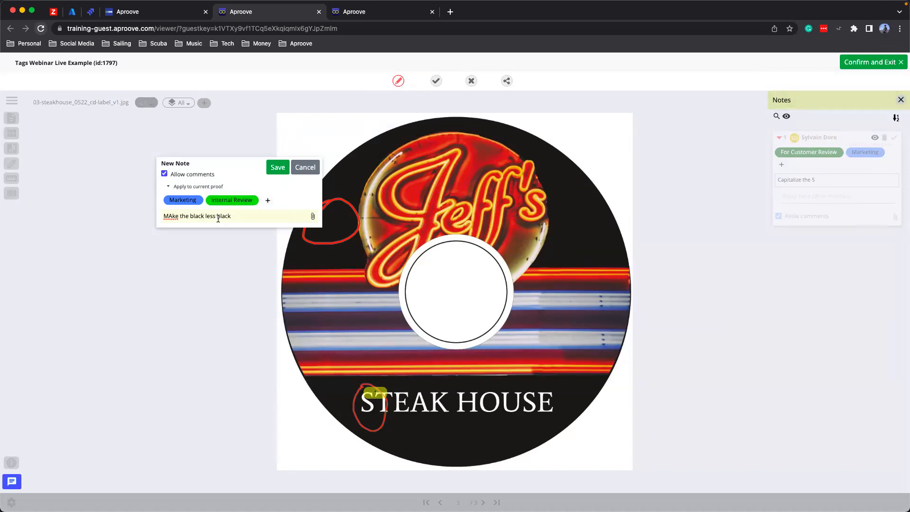
pyautogui.doubleClick(171, 216)
pyautogui.write('Make')
pyautogui.click(277, 168)
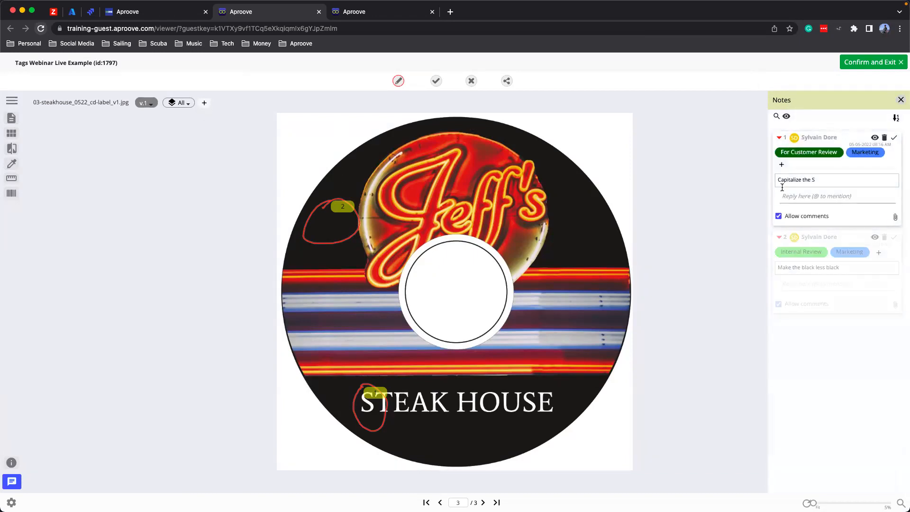
# - Add the Like tag to the CD label proof
pyautogui.click(205, 103)
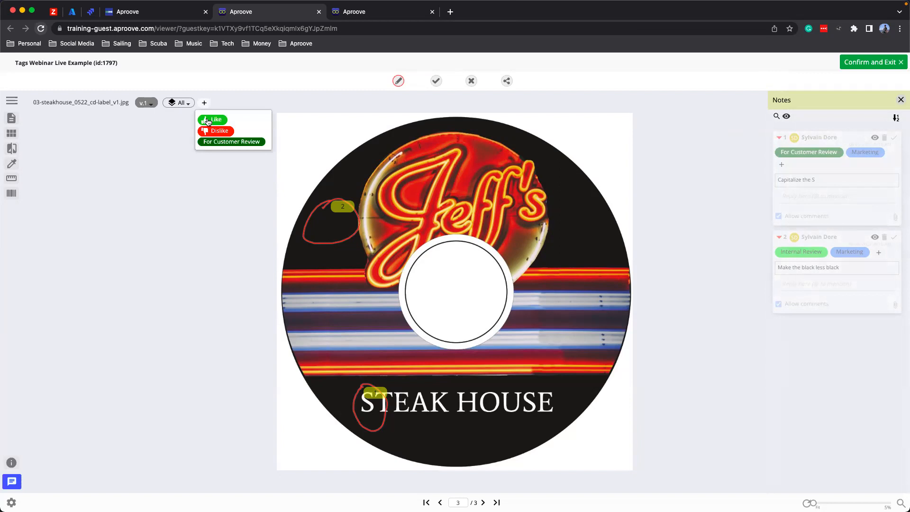
pyautogui.click(207, 120)
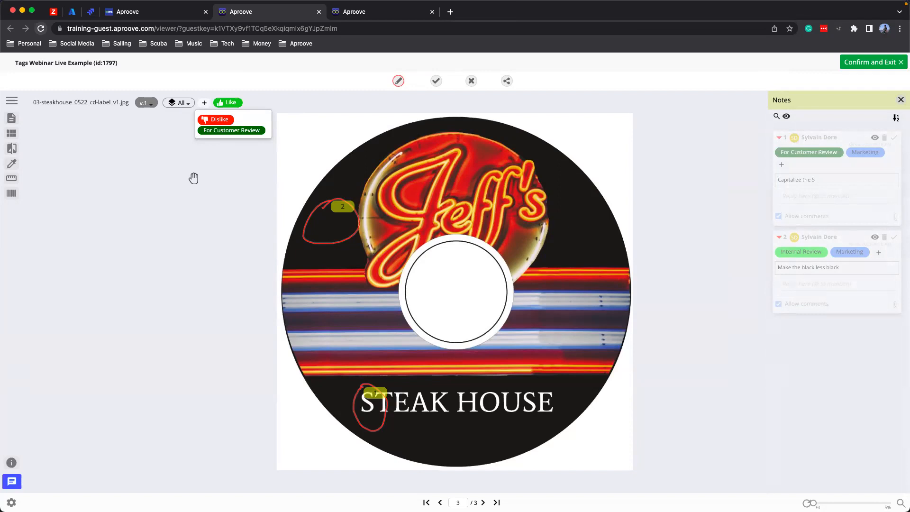
pyautogui.click(193, 178)
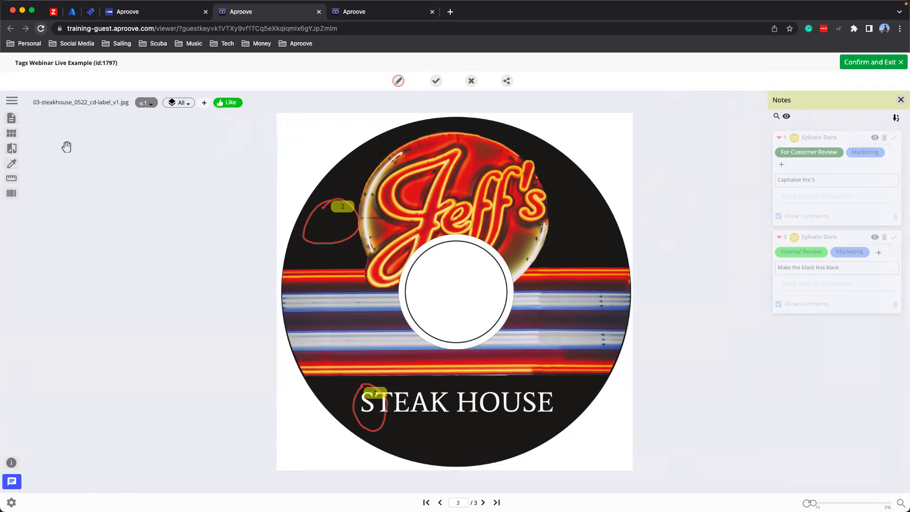
# - Return to the overview of all proofs and check which reviewers applied the Like tag to proof 3
pyautogui.click(13, 134)
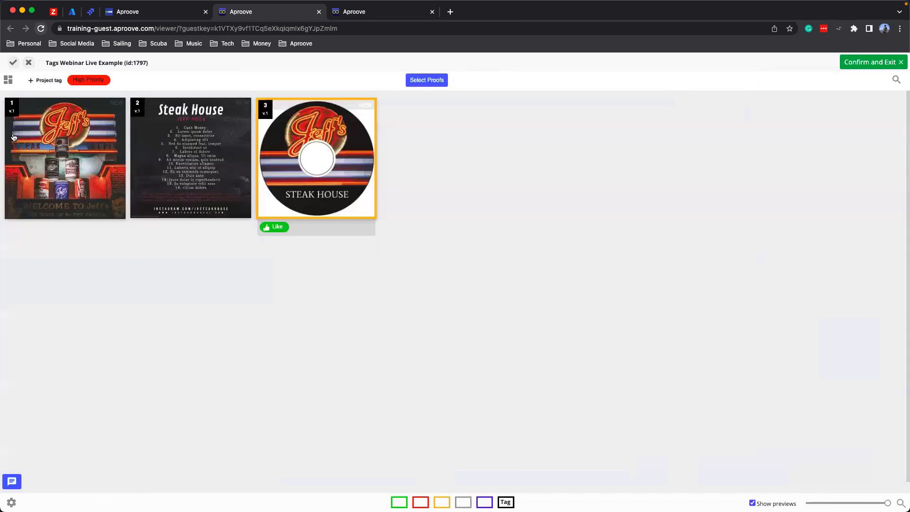
pyautogui.click(273, 229)
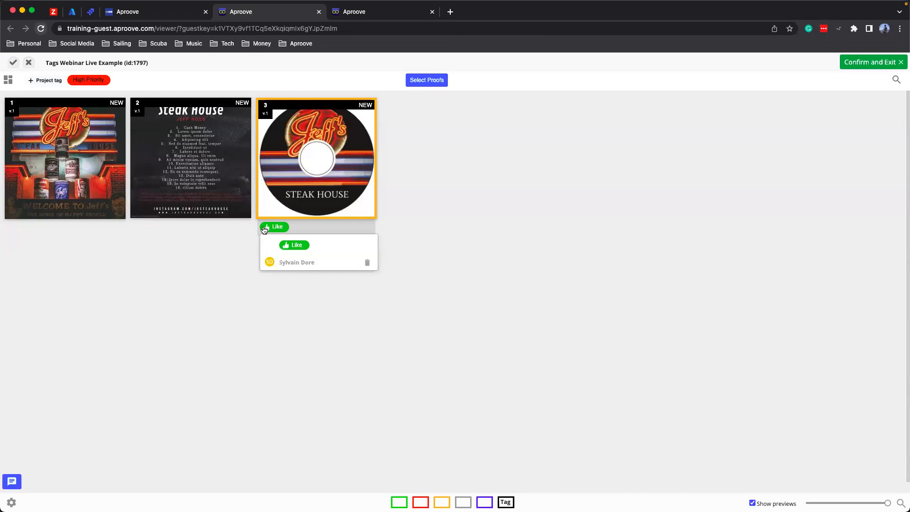
pyautogui.click(220, 229)
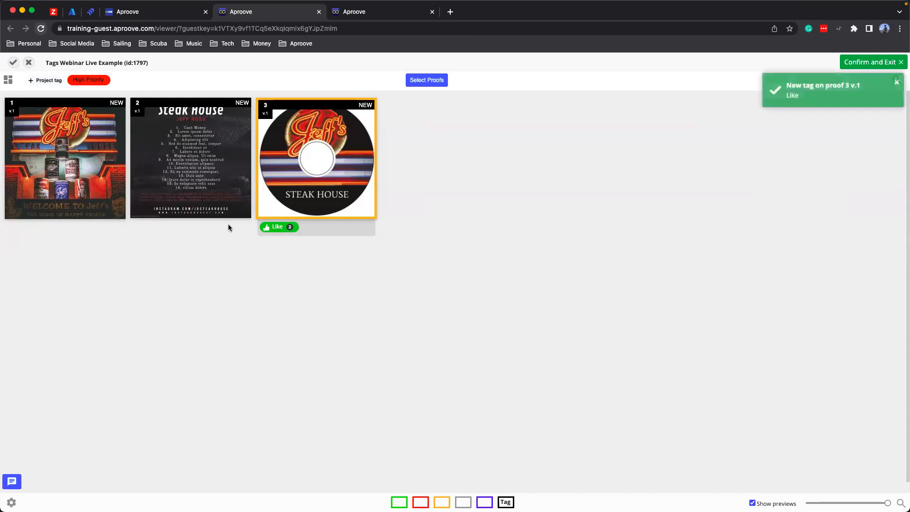
pyautogui.click(282, 228)
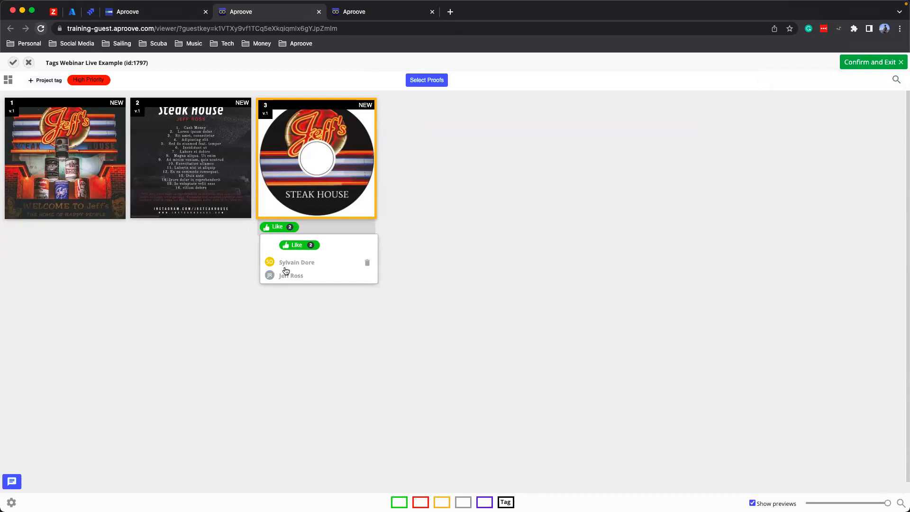
pyautogui.click(367, 263)
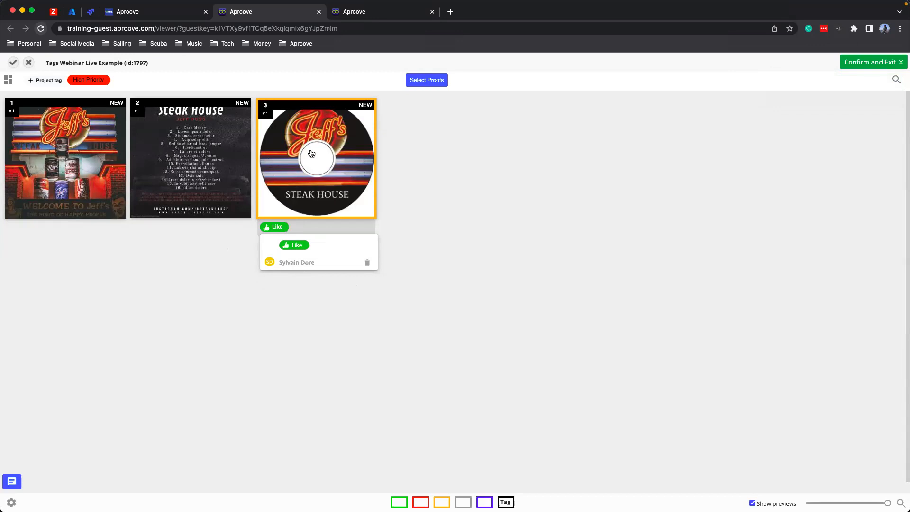
# - Reopen the CD label proof and add the For Customer Review tag to it
pyautogui.click(295, 200)
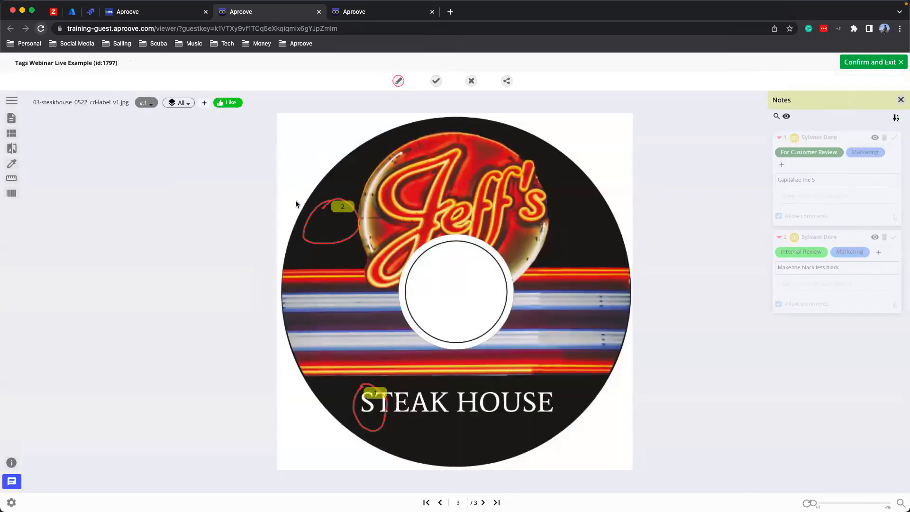
pyautogui.click(204, 102)
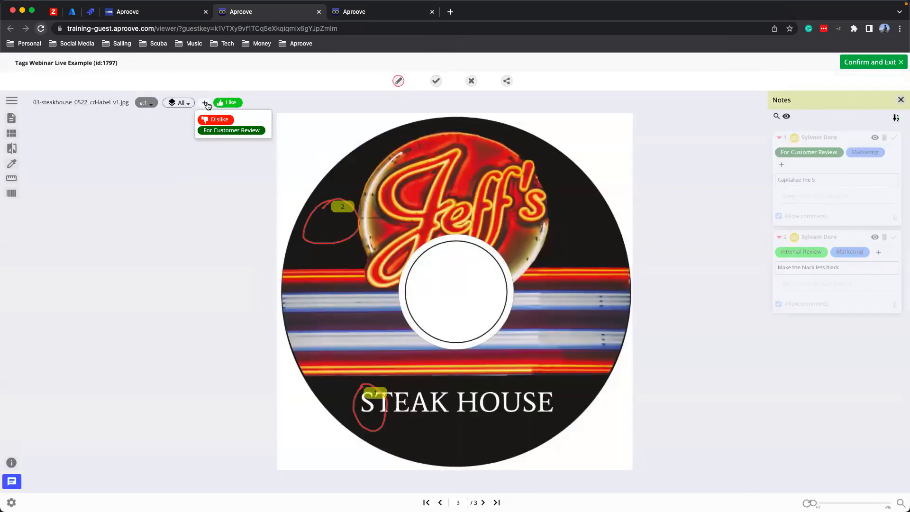
pyautogui.click(229, 131)
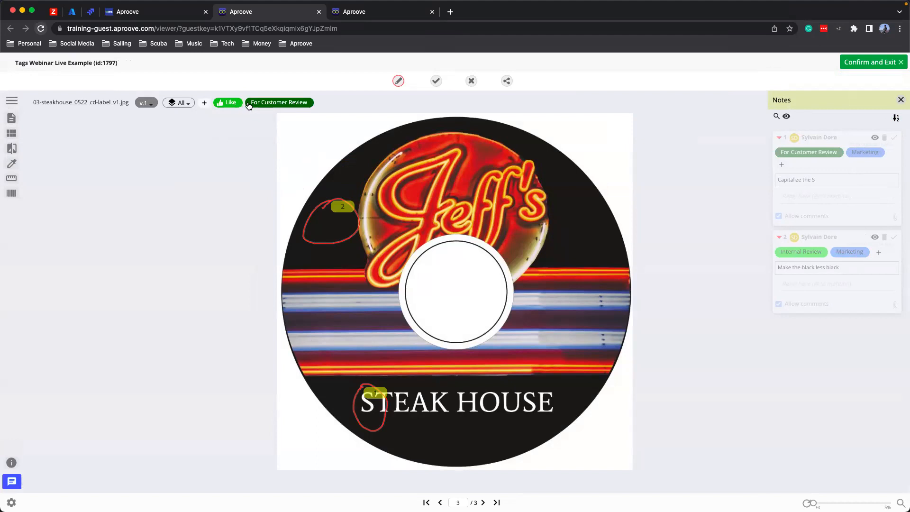
pyautogui.click(808, 156)
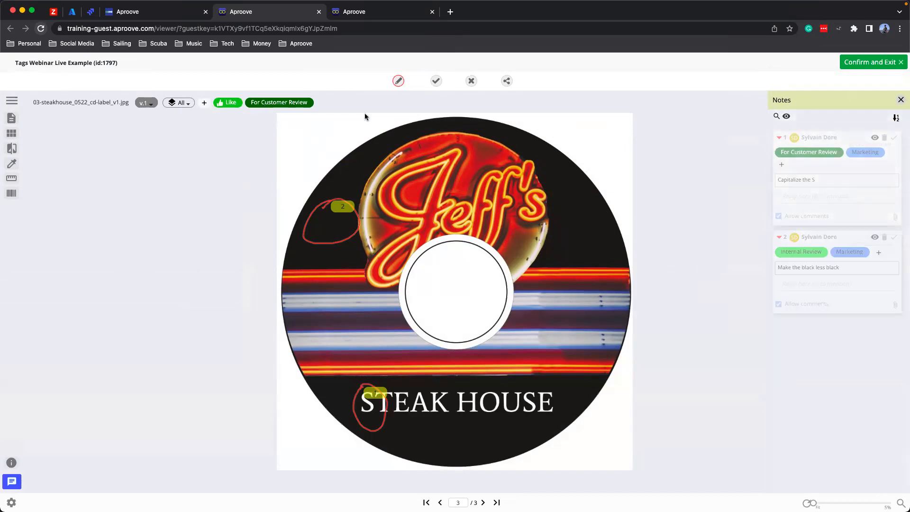
# - Show the proof sections in the flat plan view and add the Marketing Approved section tag to the Jewel Case section
pyautogui.click(13, 136)
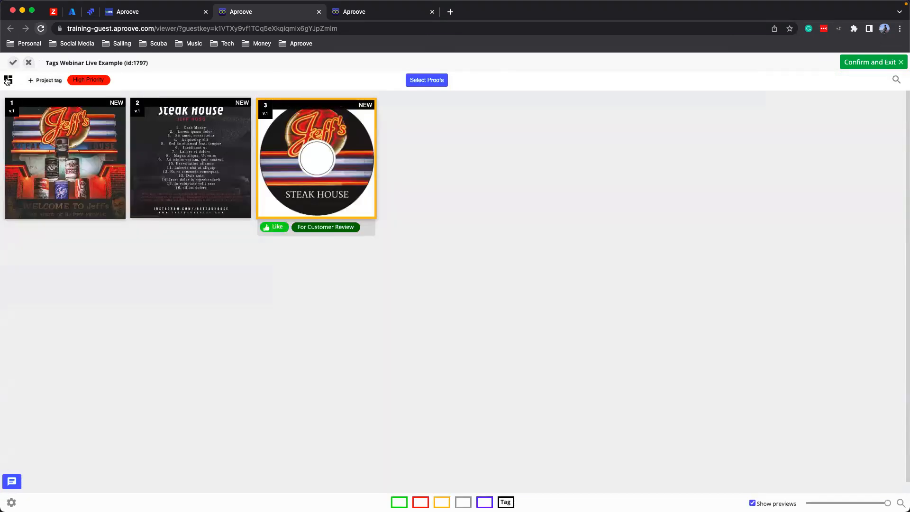
pyautogui.click(7, 80)
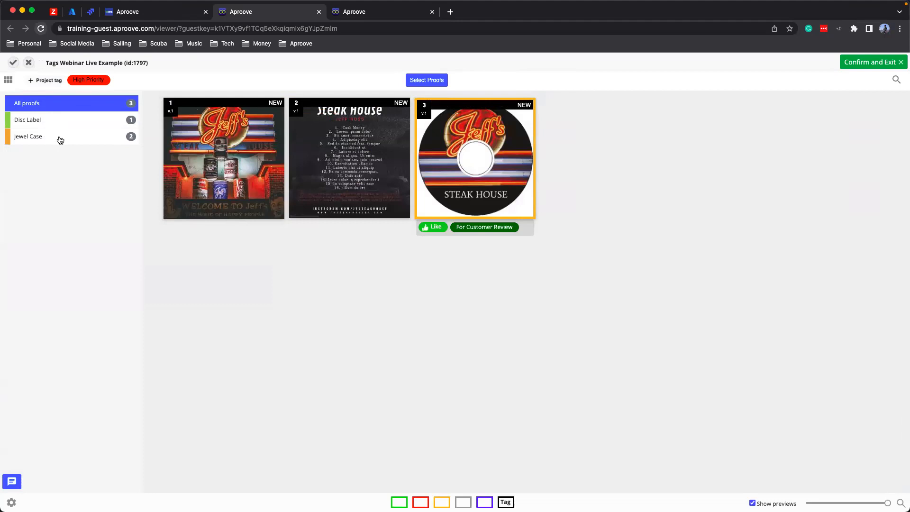
pyautogui.click(29, 121)
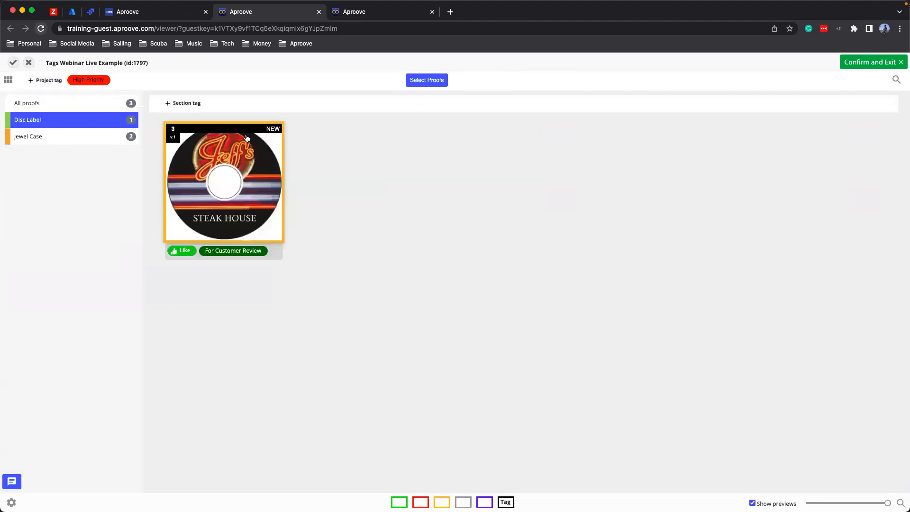
pyautogui.click(17, 137)
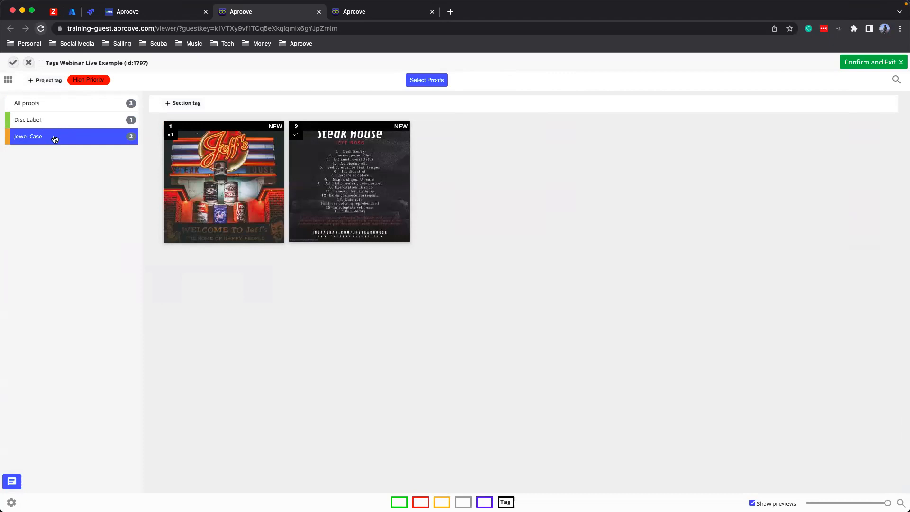
pyautogui.moveTo(216, 169)
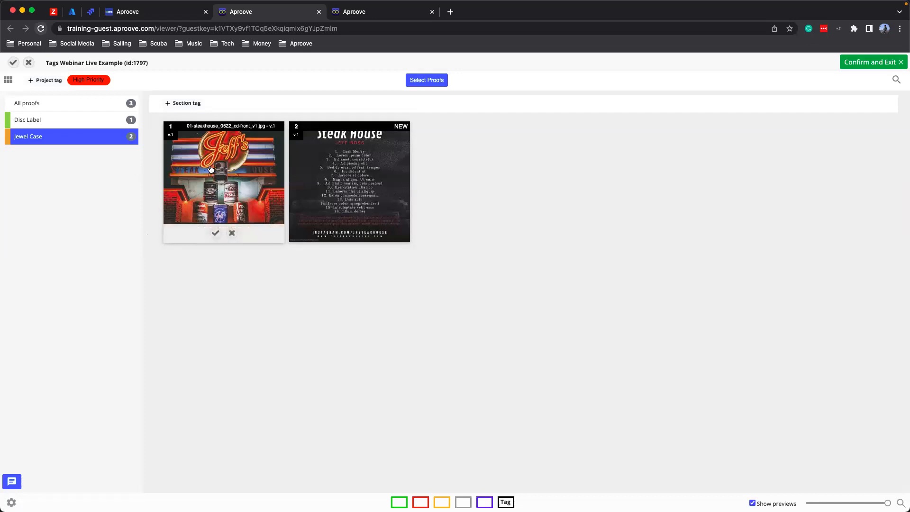
pyautogui.moveTo(329, 172)
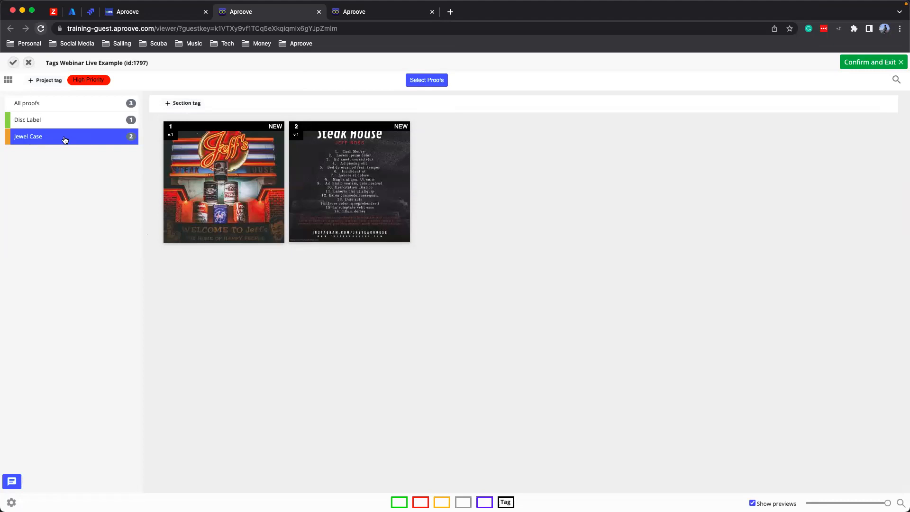
pyautogui.click(172, 104)
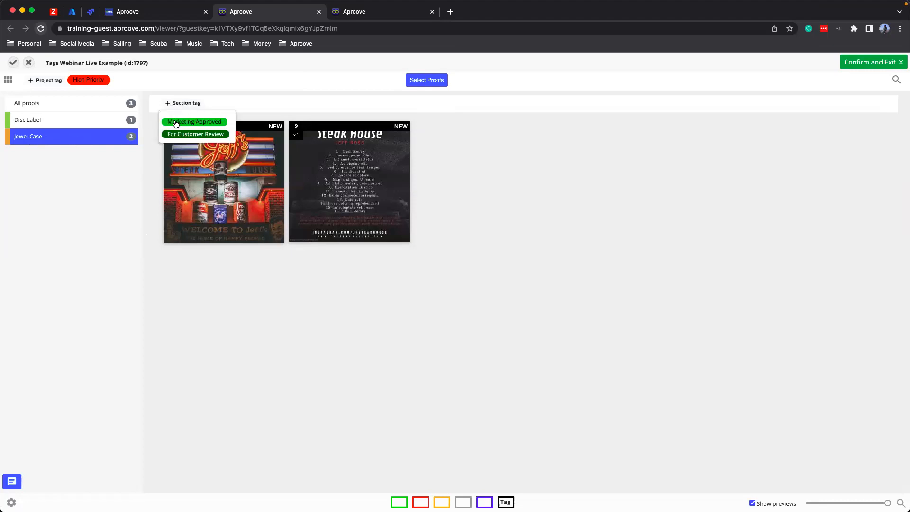
pyautogui.click(176, 123)
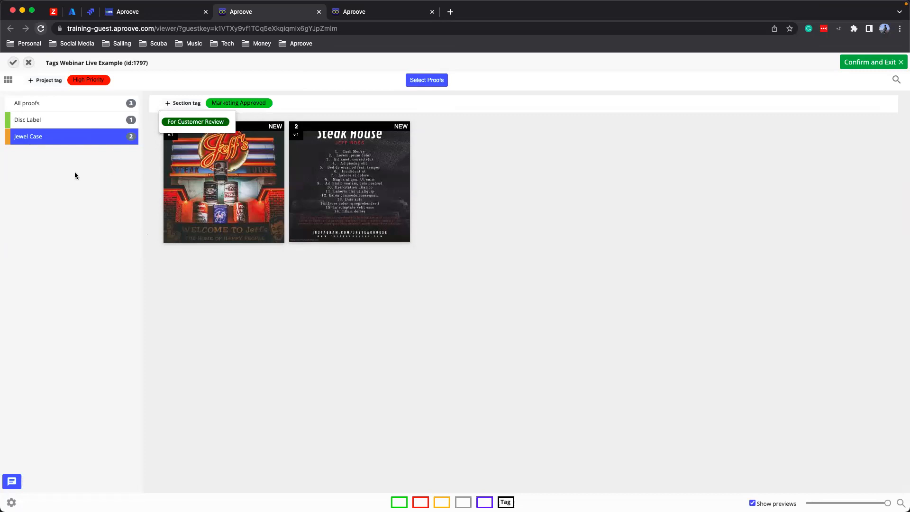
# - Compare the tags shown for all proofs, the Disc Label section and the Jewel Case section
pyautogui.click(41, 105)
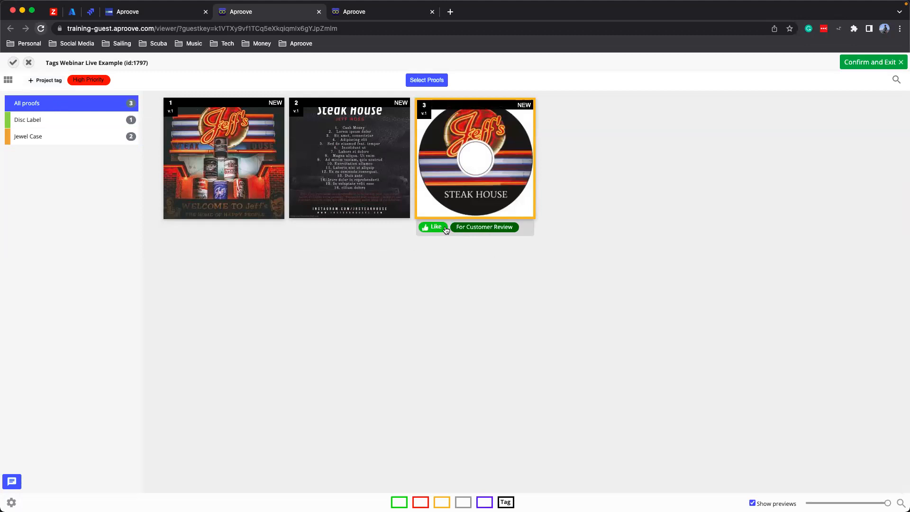
pyautogui.click(73, 122)
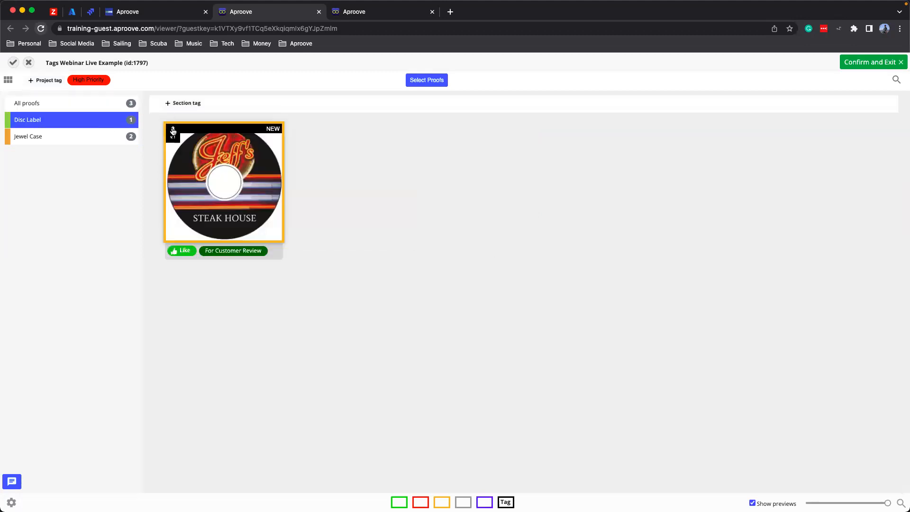
pyautogui.click(37, 142)
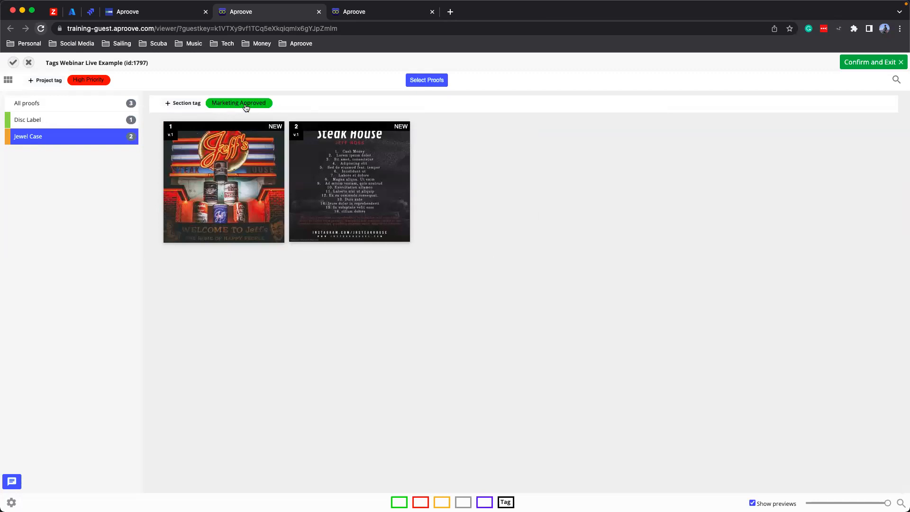
# - Confirm and exit the Sample - Internal Review task with the Approved decision
pyautogui.click(874, 62)
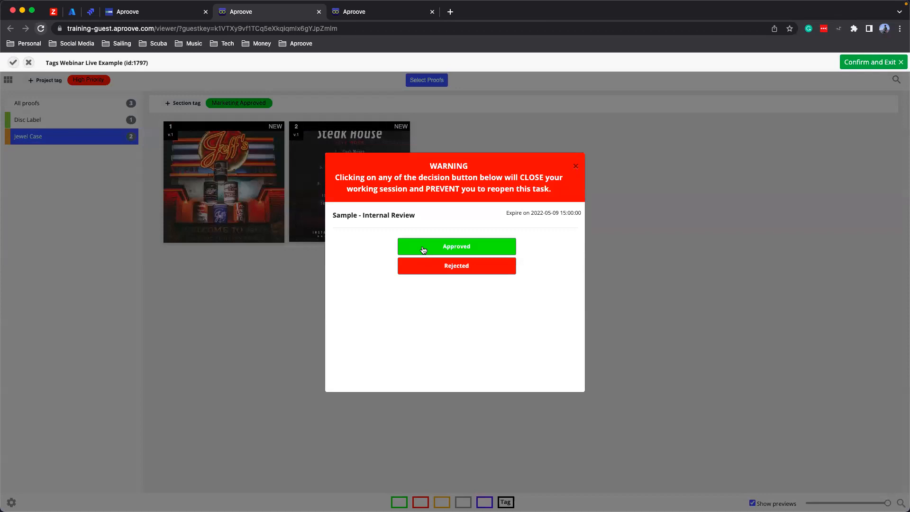
pyautogui.click(424, 250)
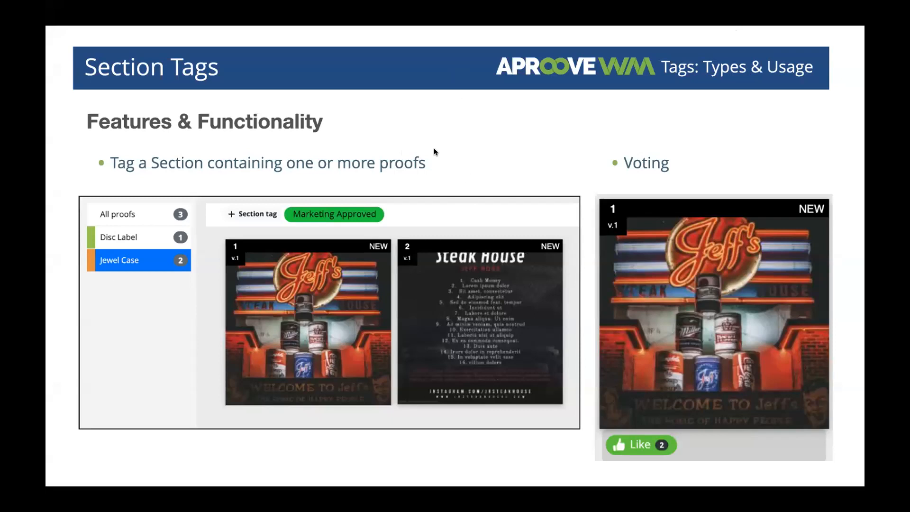
pyautogui.click(506, 133)
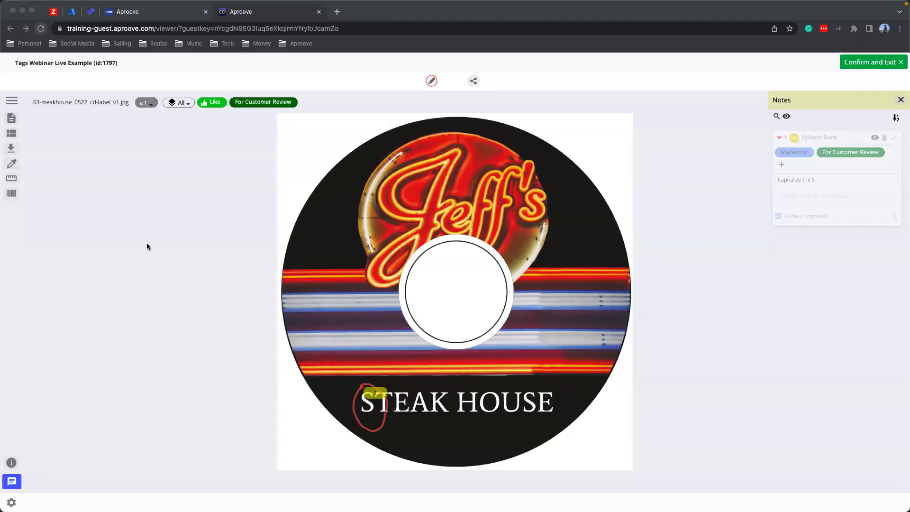
pyautogui.click(155, 250)
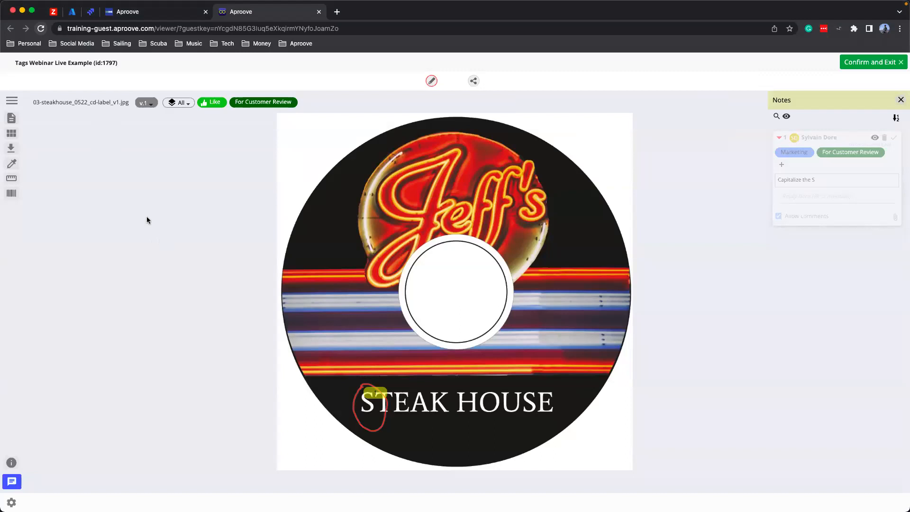
# - Check the Sample - Customer Review task in the Todo List and view its proofs in the flat plan view
pyautogui.click(136, 14)
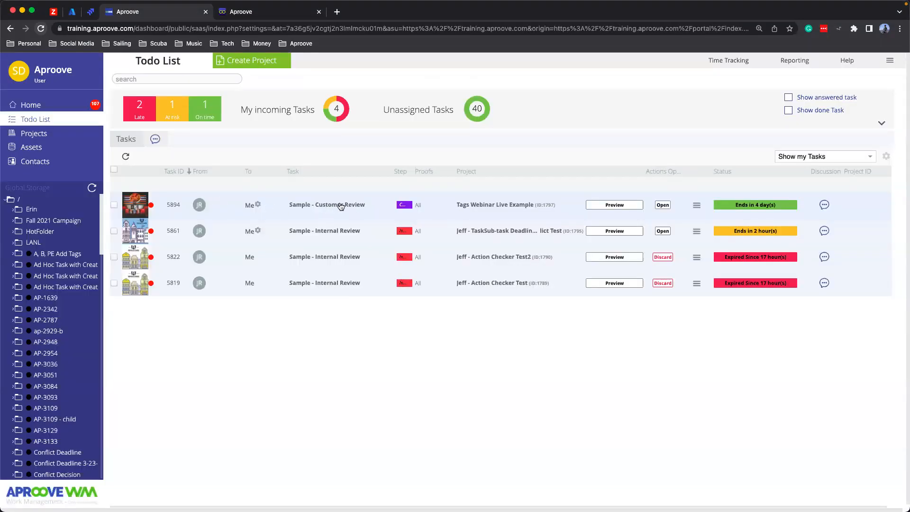
pyautogui.click(260, 13)
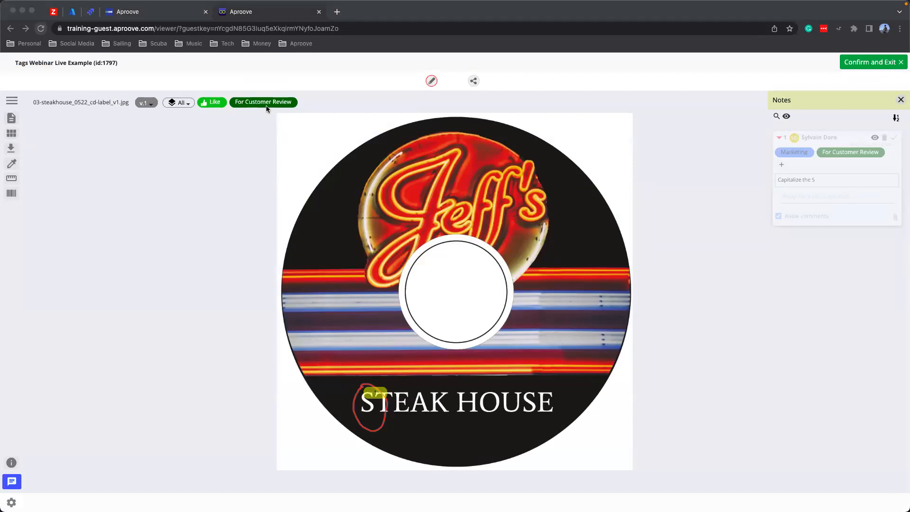
pyautogui.click(11, 134)
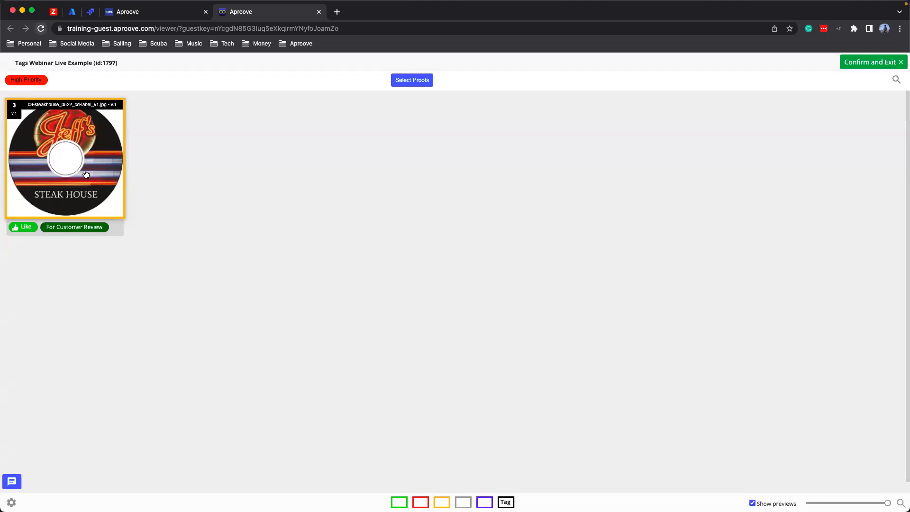
# - Circle the Jeff's logo on the CD label proof and save a note reading "Change the font" with the Editorial tag added
pyautogui.doubleClick(41, 176)
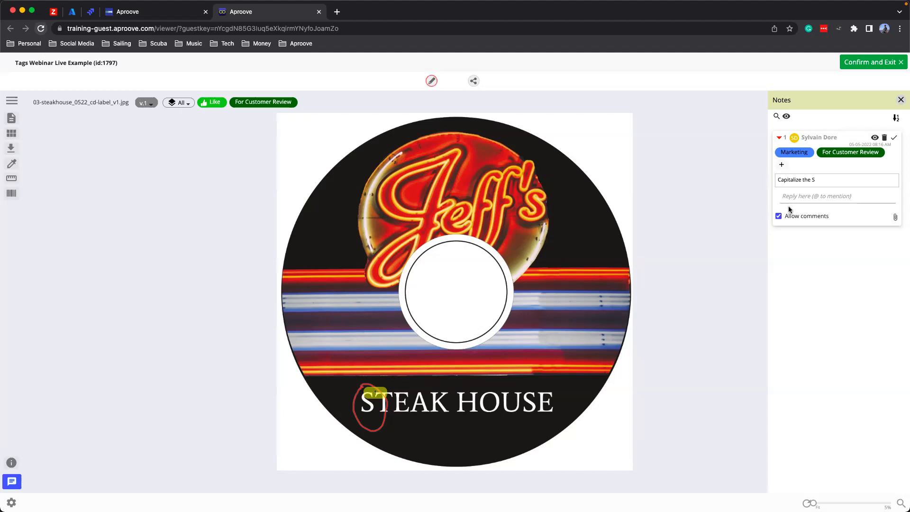
pyautogui.click(432, 81)
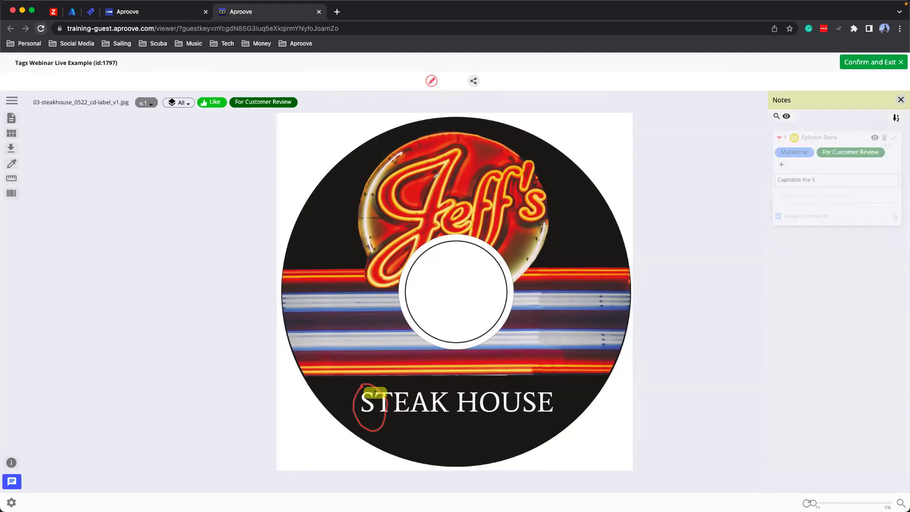
pyautogui.moveTo(401, 153)
pyautogui.mouseDown()
pyautogui.moveTo(343, 263)
pyautogui.moveTo(501, 258)
pyautogui.mouseUp()
pyautogui.moveTo(506, 162)
pyautogui.mouseDown()
pyautogui.moveTo(407, 152)
pyautogui.moveTo(403, 159)
pyautogui.mouseUp()
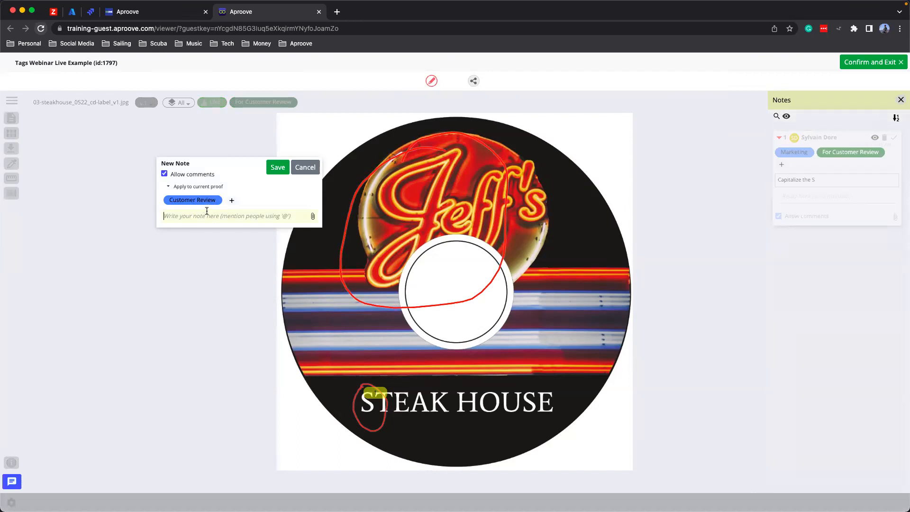
pyautogui.write('Change the font')
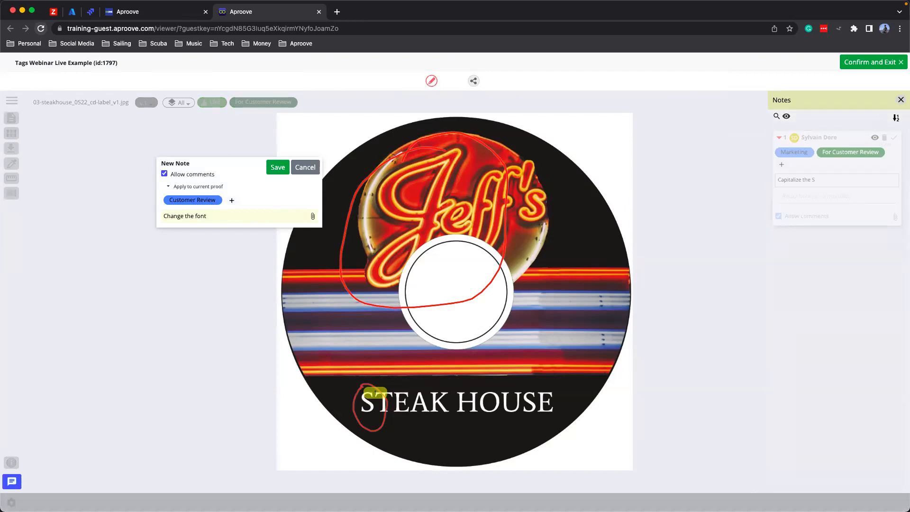
pyautogui.click(232, 200)
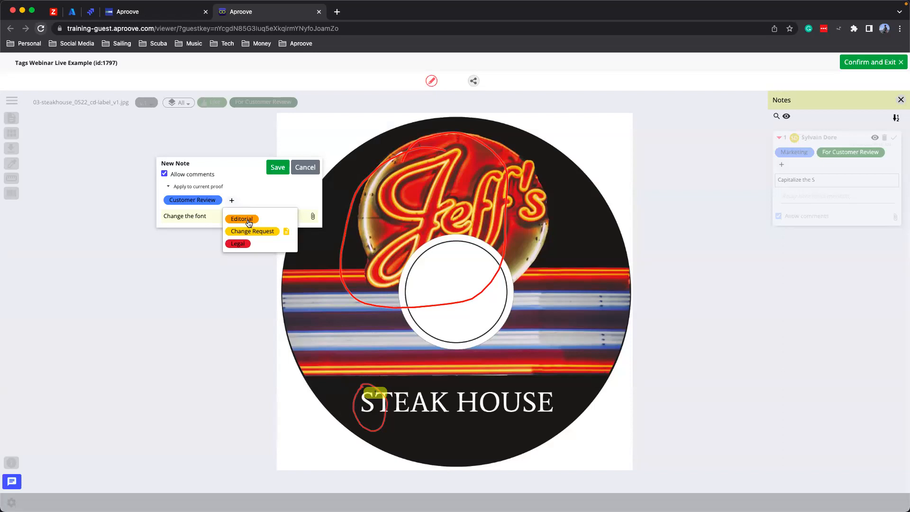
pyautogui.click(246, 220)
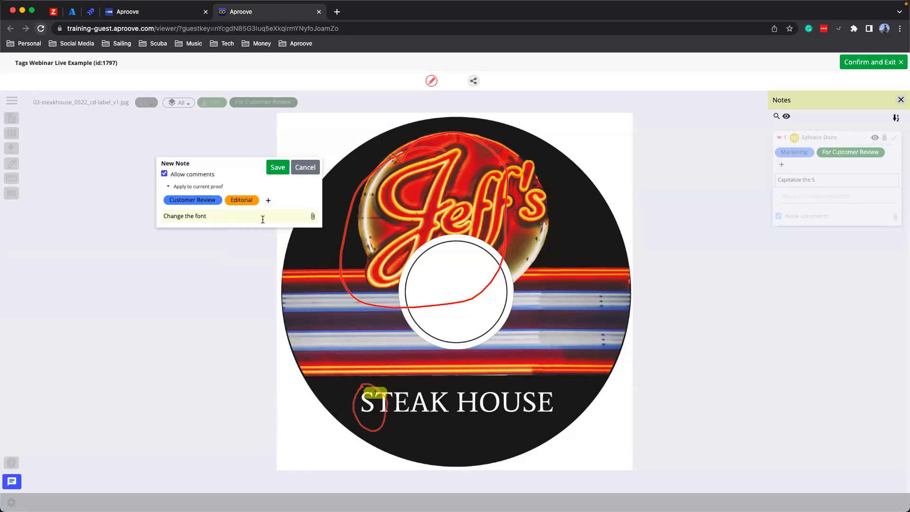
pyautogui.click(272, 168)
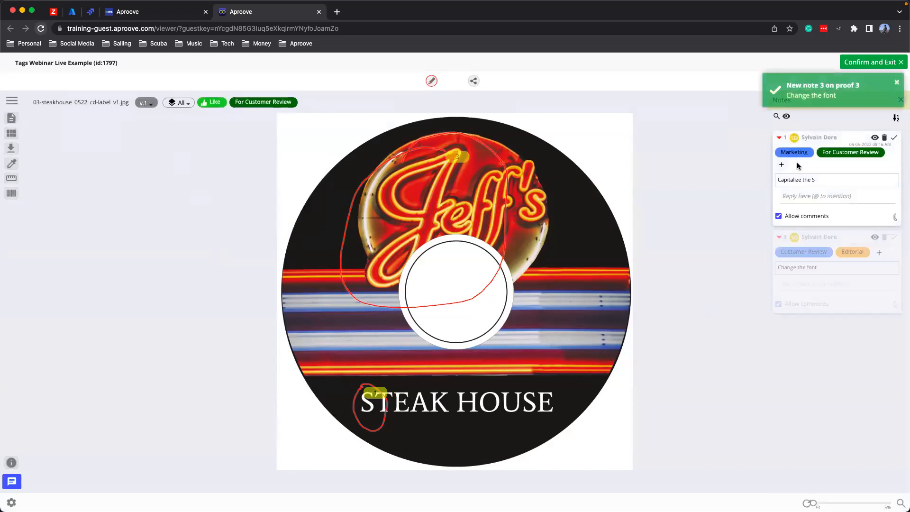
pyautogui.click(737, 233)
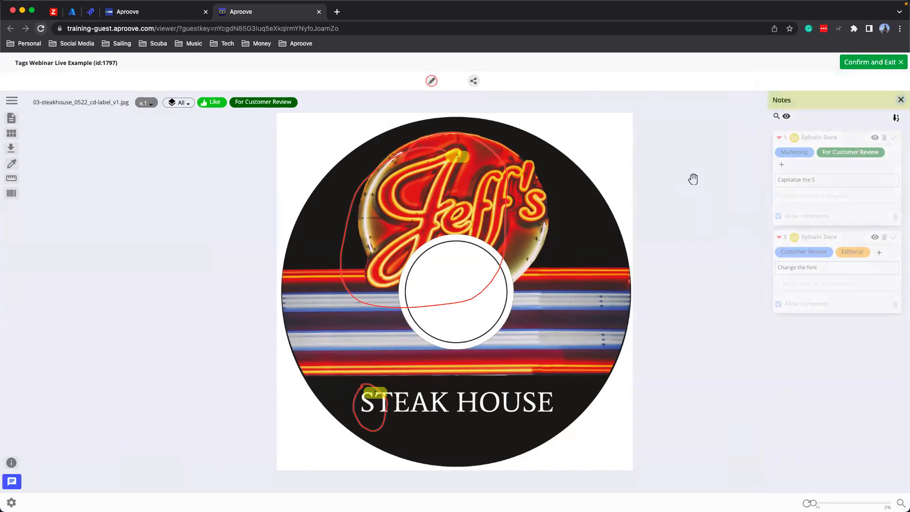
# - Filter the proof's notes by the Editorial tag and clear the filter again
pyautogui.click(776, 117)
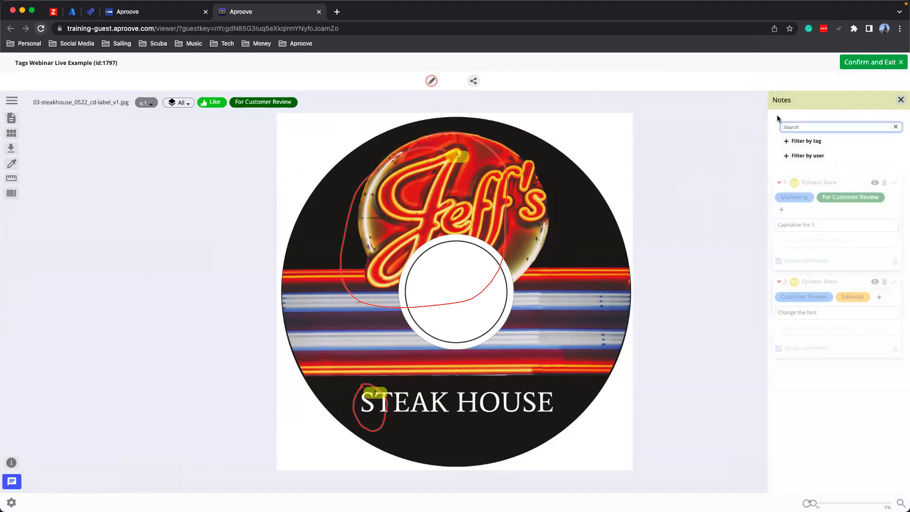
pyautogui.click(896, 126)
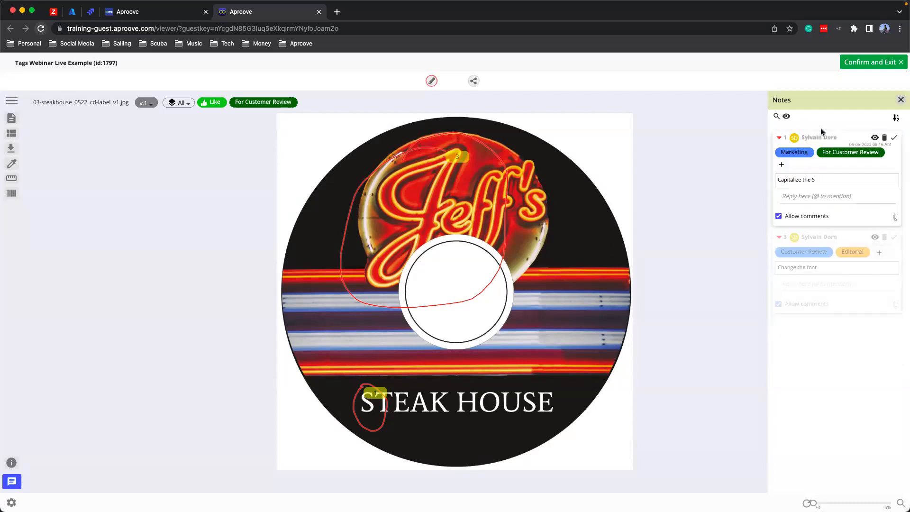
pyautogui.click(776, 117)
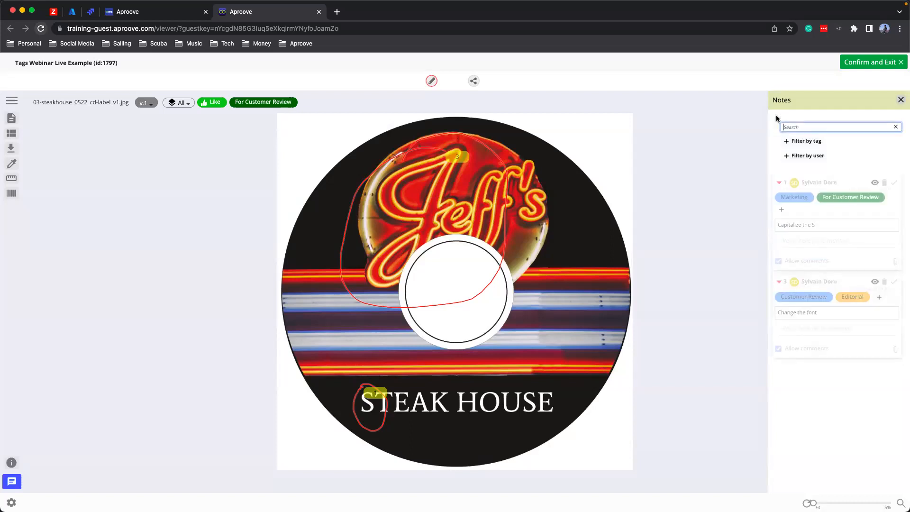
pyautogui.click(807, 142)
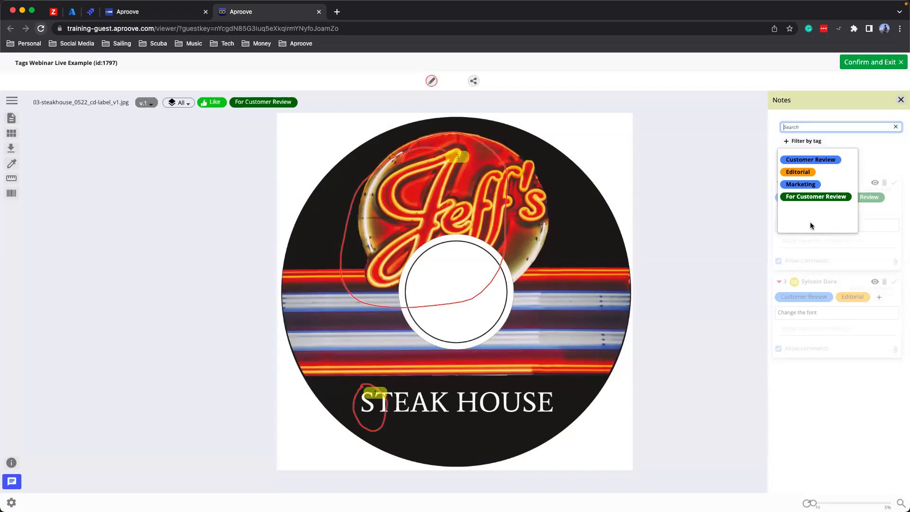
pyautogui.click(800, 172)
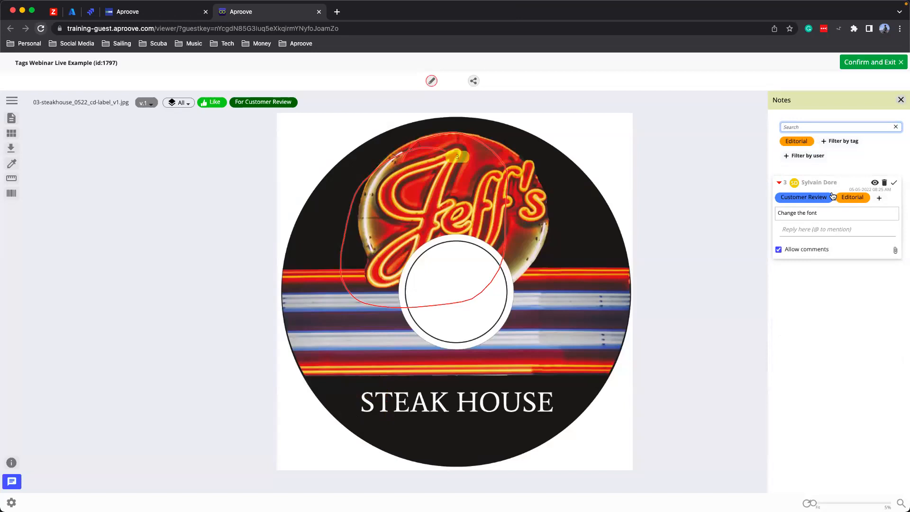
pyautogui.click(895, 126)
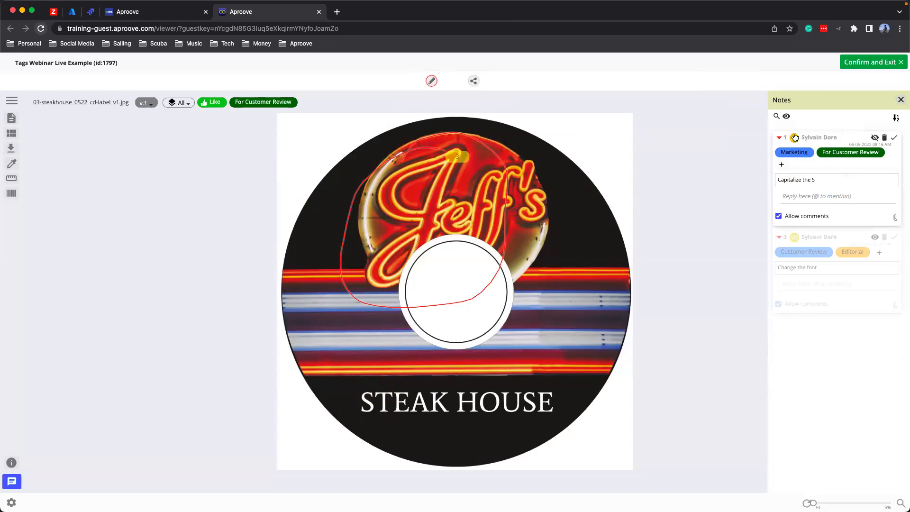
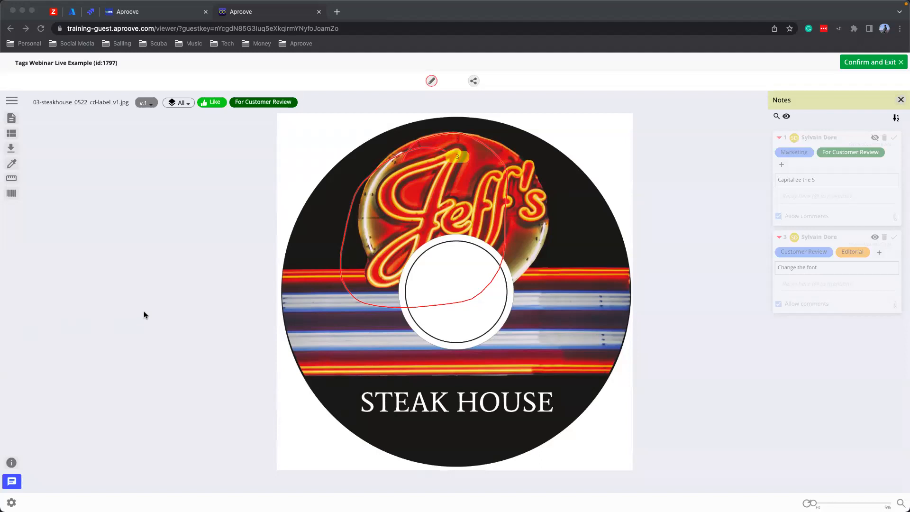
# - Place a new note beside the Jeff's logo, enter "Use the new logo instead" as its text, and cut that text for reuse
pyautogui.click(428, 83)
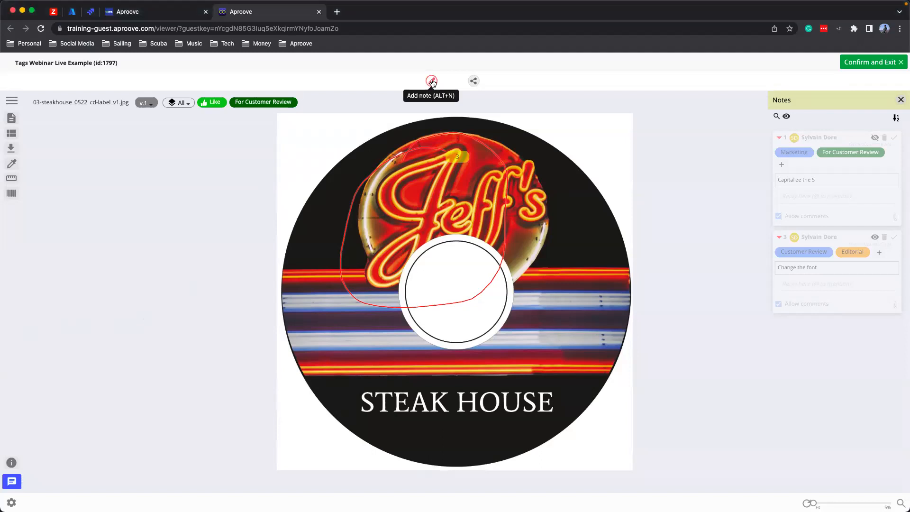
pyautogui.click(432, 83)
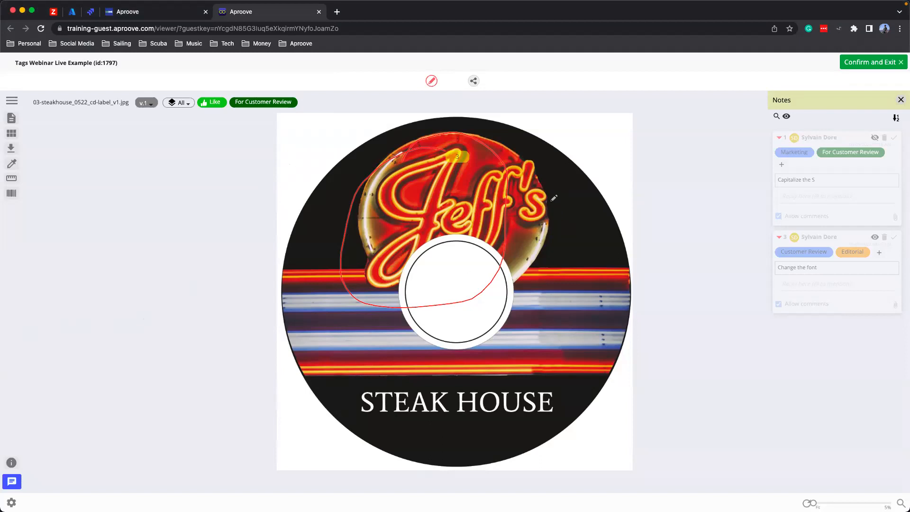
pyautogui.click(578, 226)
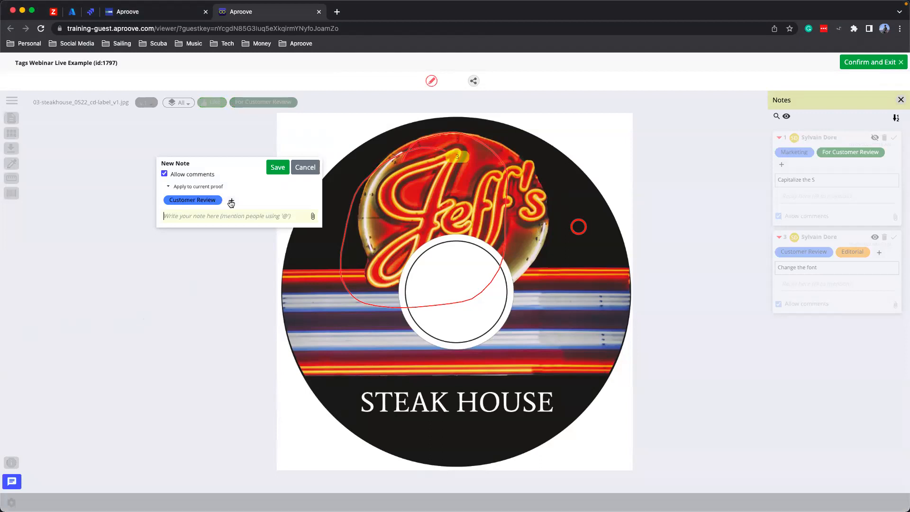
pyautogui.write('Use the new logo instead')
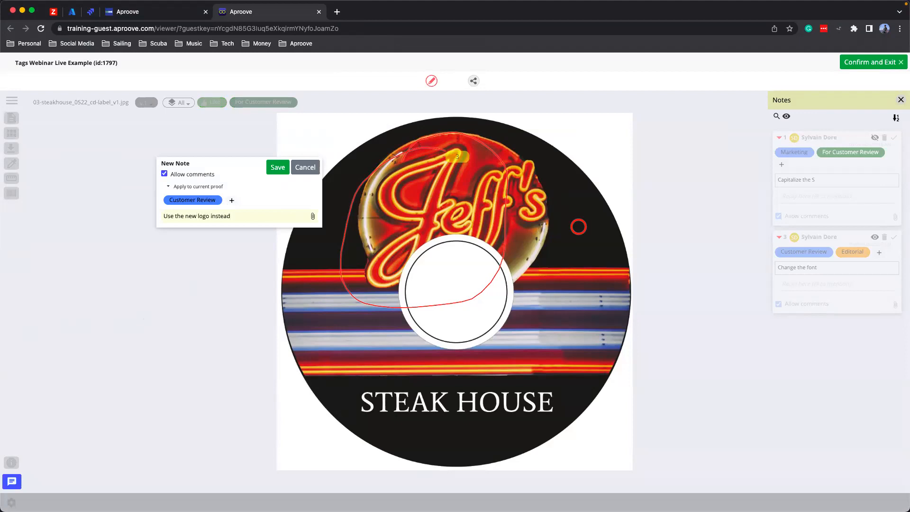
pyautogui.click(231, 200)
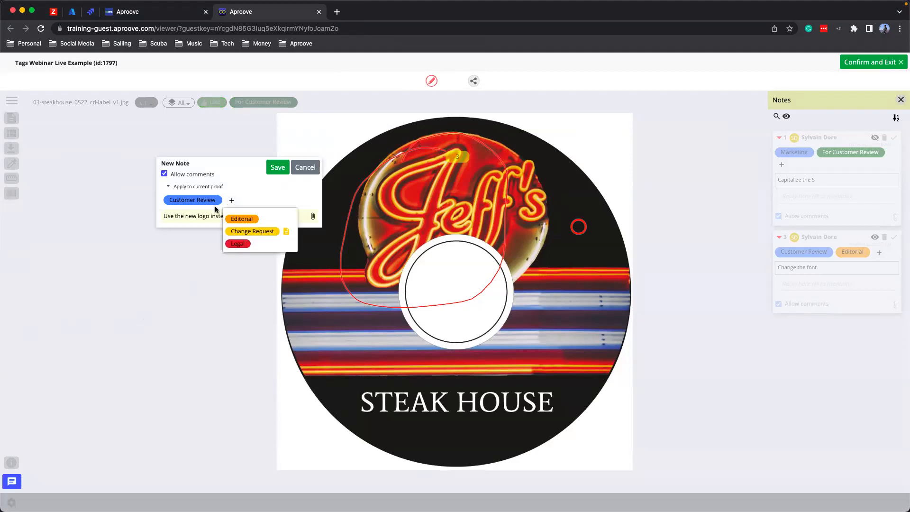
pyautogui.tripleClick(190, 217)
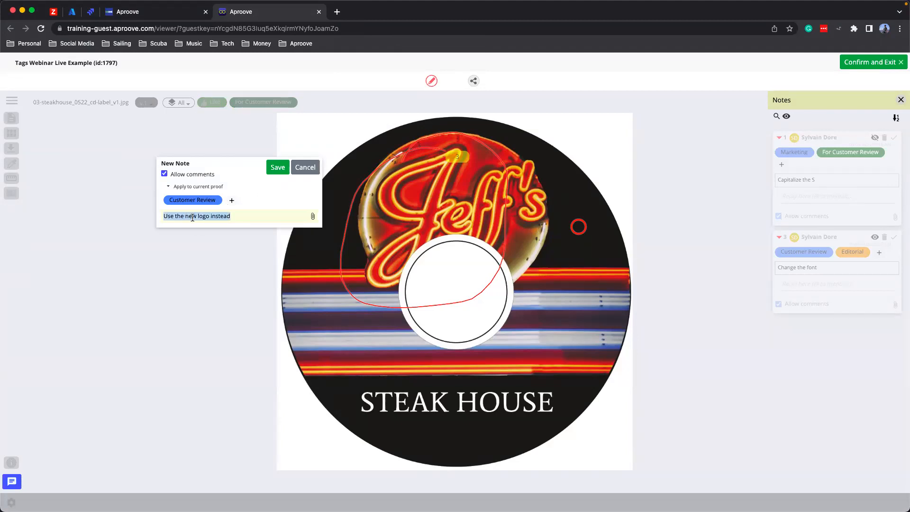
pyautogui.rightClick(194, 217)
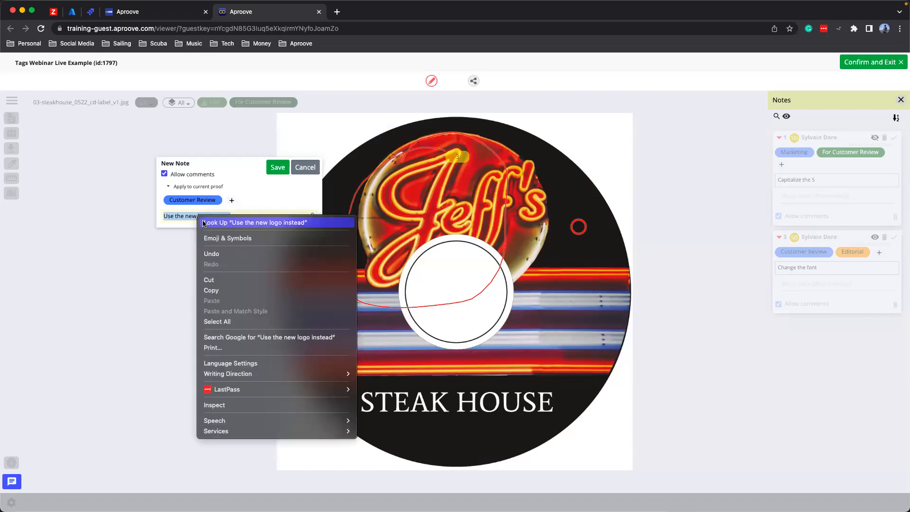
pyautogui.press('Return')
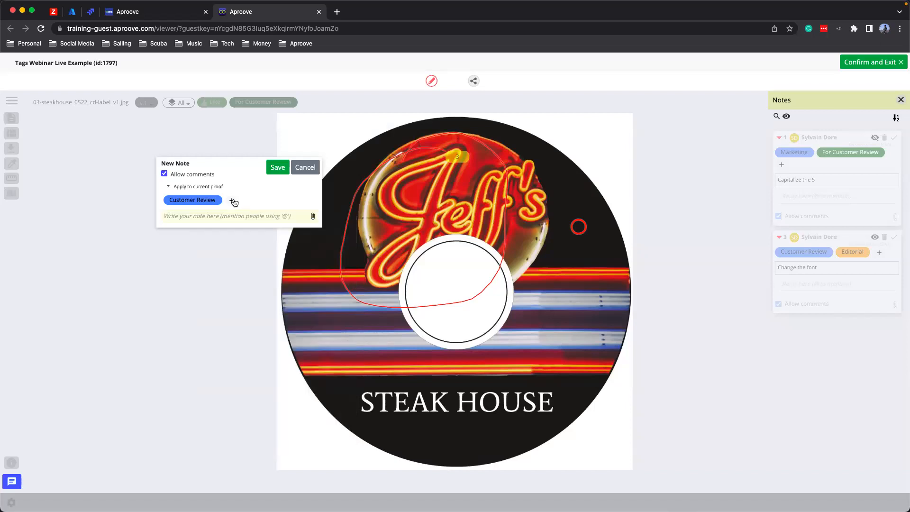
# - Add the Change Request tag with "Use the new logo instead" pasted as the form's Image entry, and save the note
pyautogui.click(231, 200)
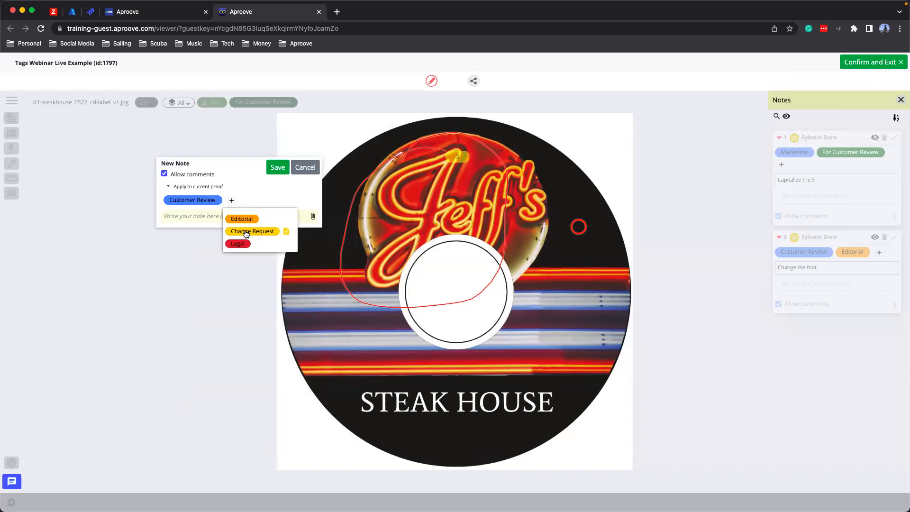
pyautogui.click(246, 234)
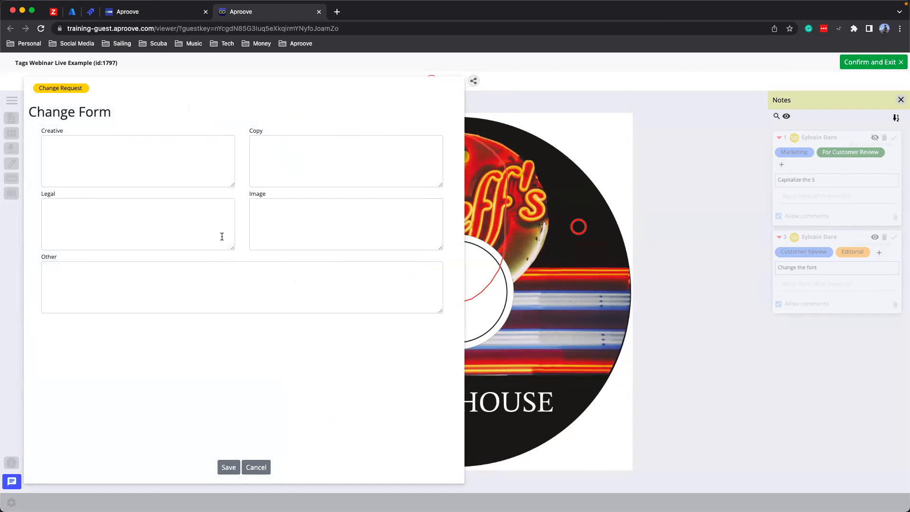
pyautogui.click(288, 228)
pyautogui.hotkey('ctrl', 'v')
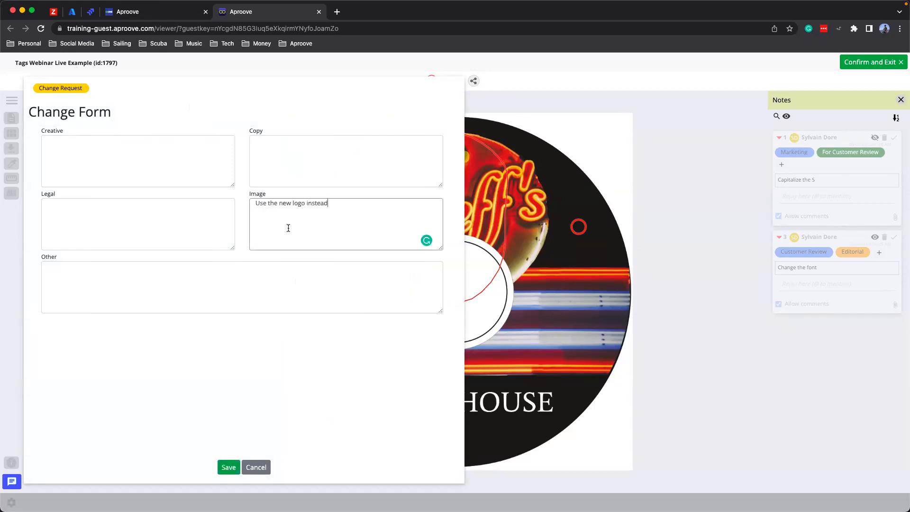
pyautogui.press('Left')
pyautogui.click(229, 467)
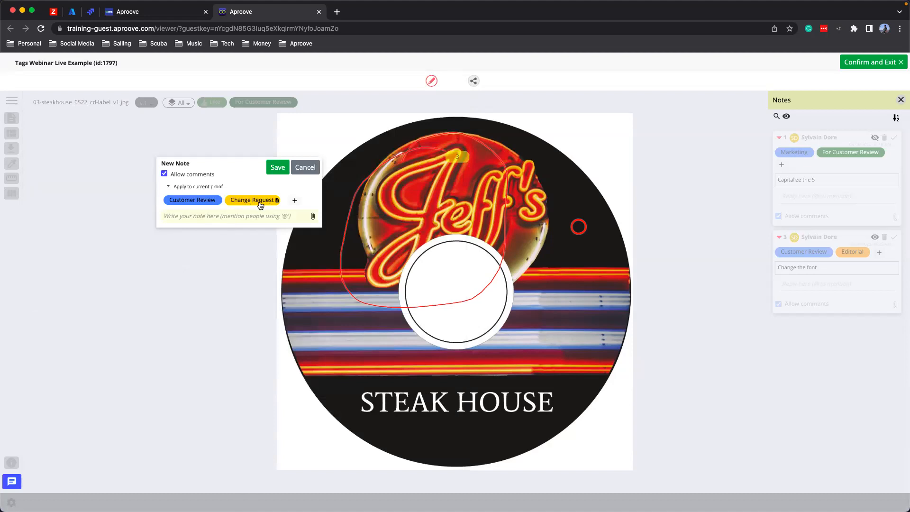
pyautogui.click(278, 169)
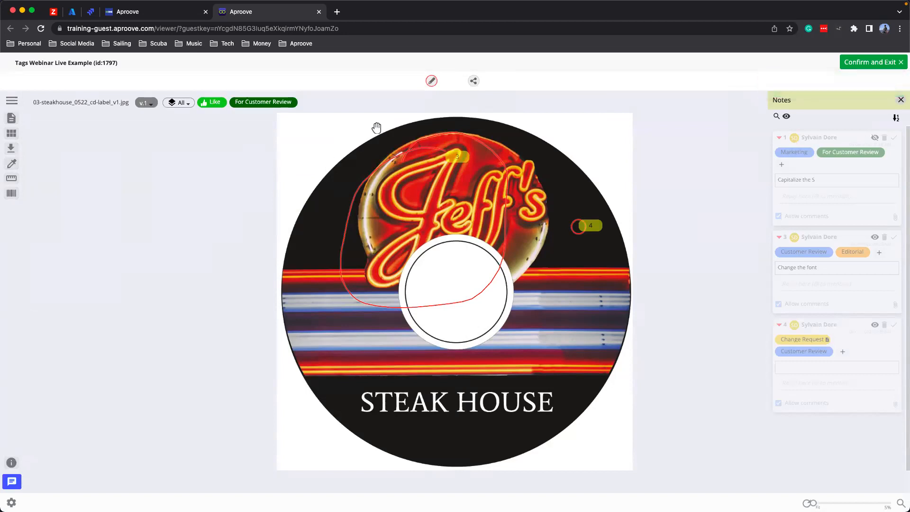
# - Circle the word STEAK on the CD label as a new note and add the Change Request tag to it
pyautogui.click(432, 83)
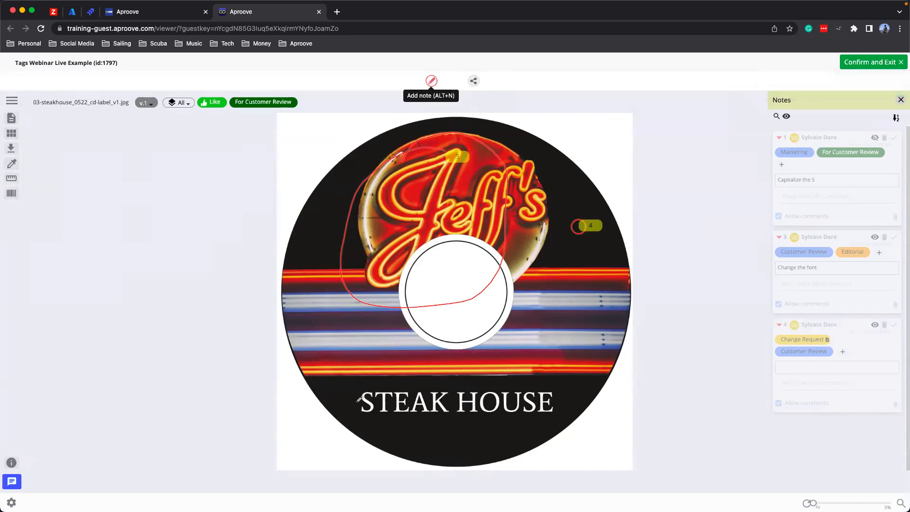
pyautogui.moveTo(364, 387)
pyautogui.mouseDown()
pyautogui.moveTo(354, 411)
pyautogui.moveTo(451, 403)
pyautogui.moveTo(360, 387)
pyautogui.mouseUp()
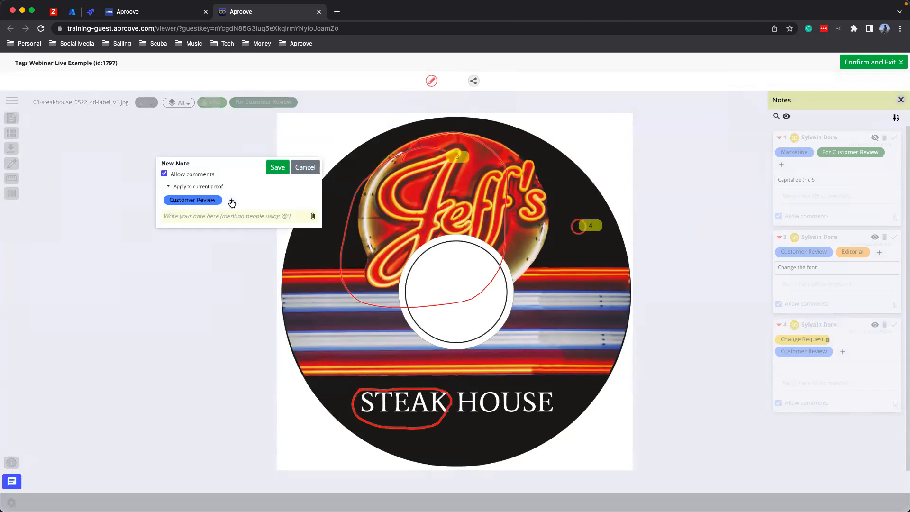
pyautogui.click(231, 202)
pyautogui.click(237, 232)
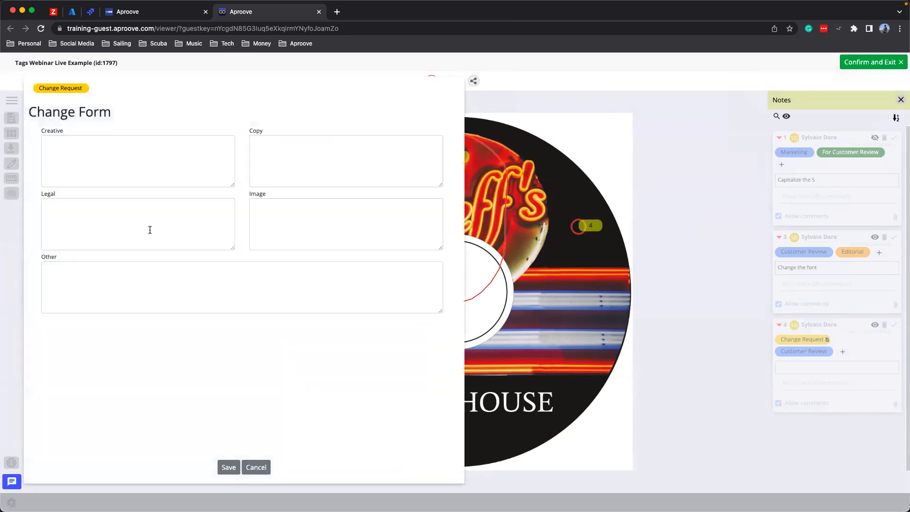
# - Enter "Change to Tofu" as the Copy change in the Change Form, and save the form and the note
pyautogui.click(335, 152)
pyautogui.write('Use the')
pyautogui.press('BackSpace')
pyautogui.press('BackSpace')
pyautogui.press('BackSpace')
pyautogui.press('BackSpace')
pyautogui.press('BackSpace')
pyautogui.press('BackSpace')
pyautogui.press('BackSpace')
pyautogui.write('Change to ')
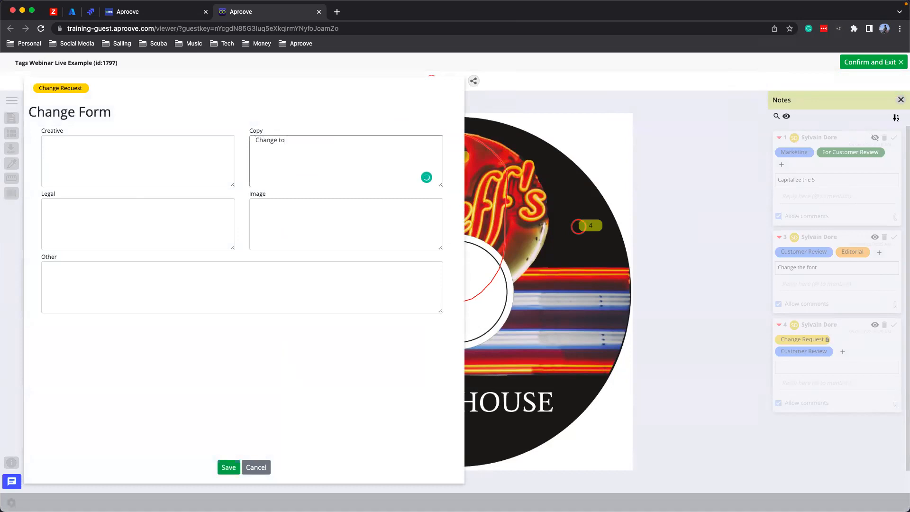
pyautogui.write('Tofu')
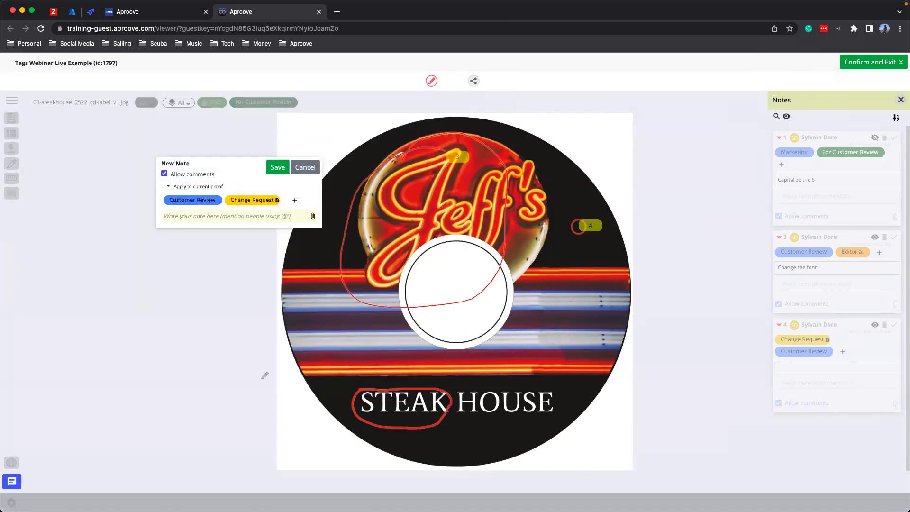
pyautogui.click(228, 467)
pyautogui.click(278, 167)
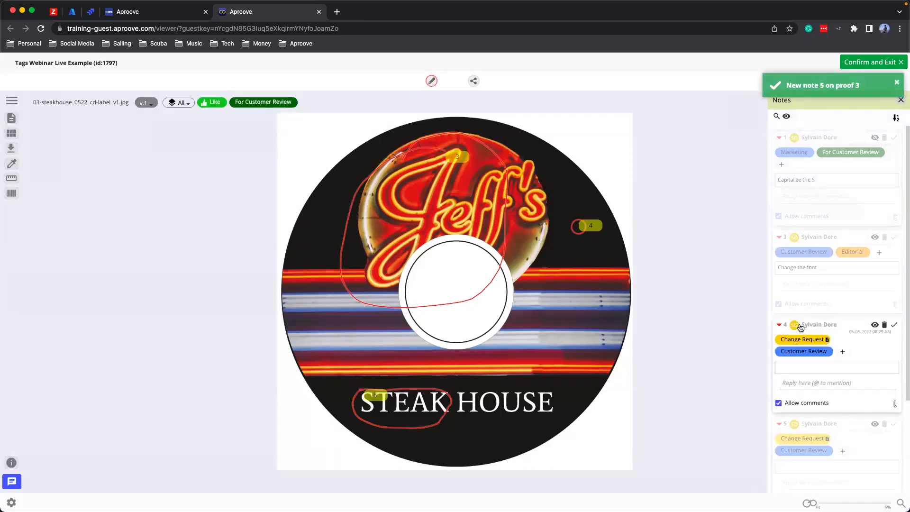
# - Review the Change Forms attached to the Change Request tags of notes 4 and 5, and close them without changes
pyautogui.click(815, 388)
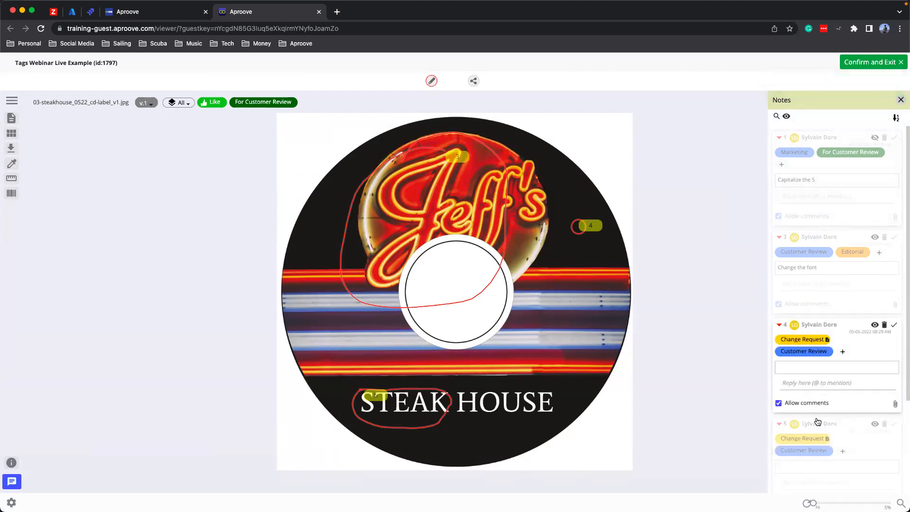
pyautogui.click(827, 340)
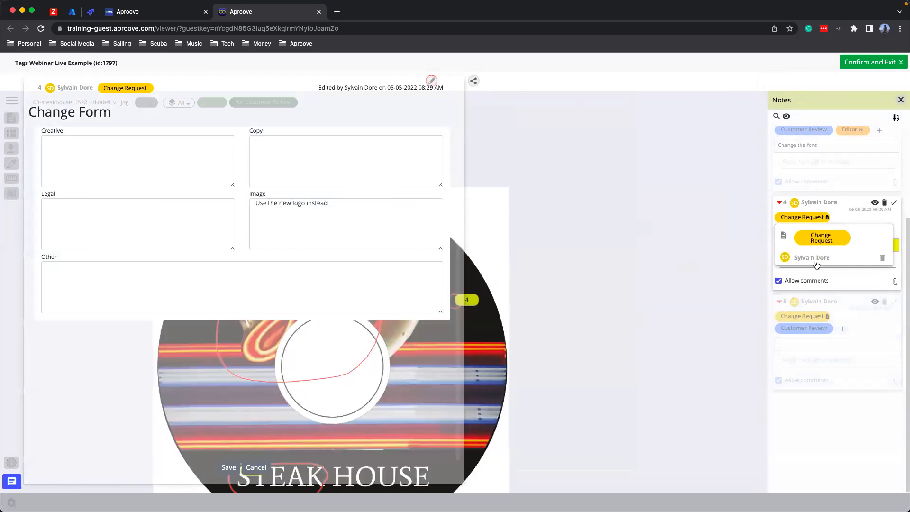
pyautogui.click(827, 316)
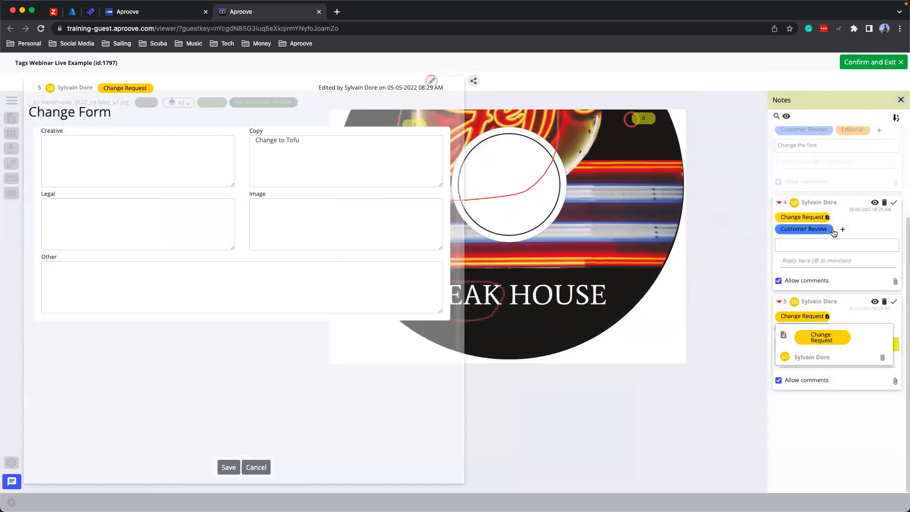
pyautogui.click(827, 218)
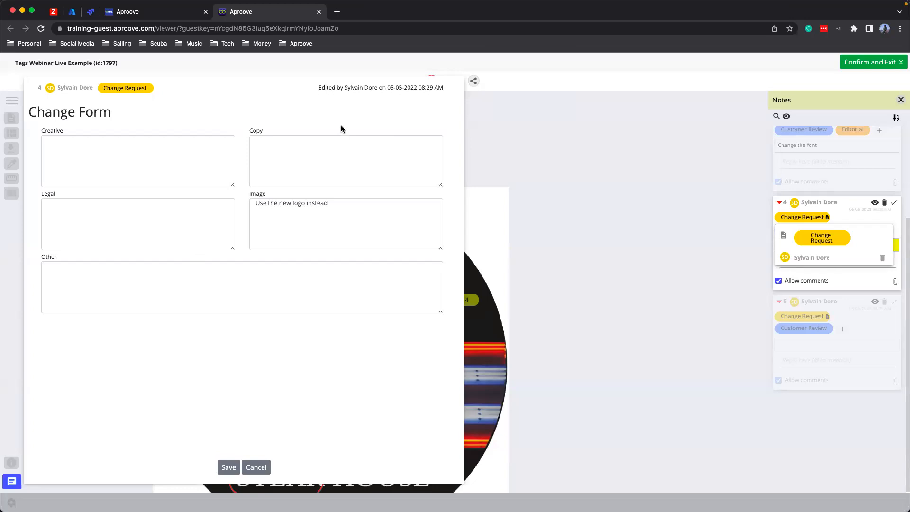
pyautogui.click(257, 468)
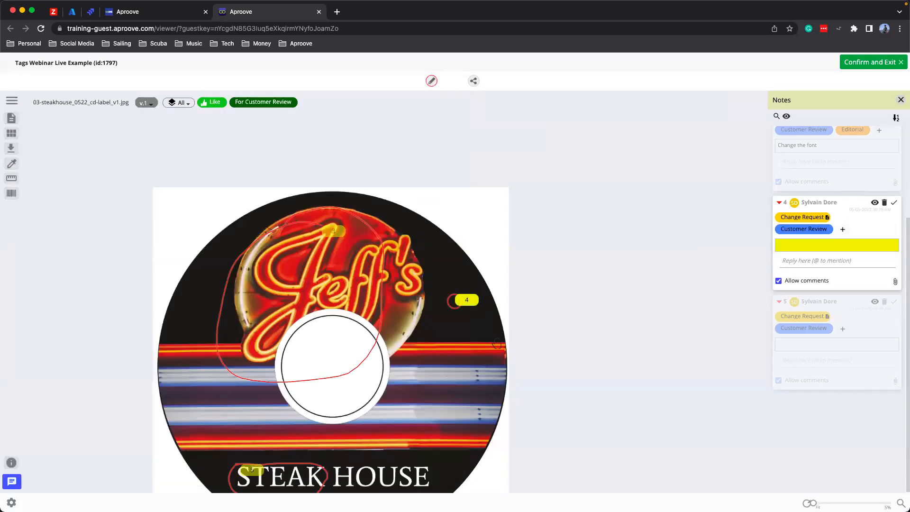
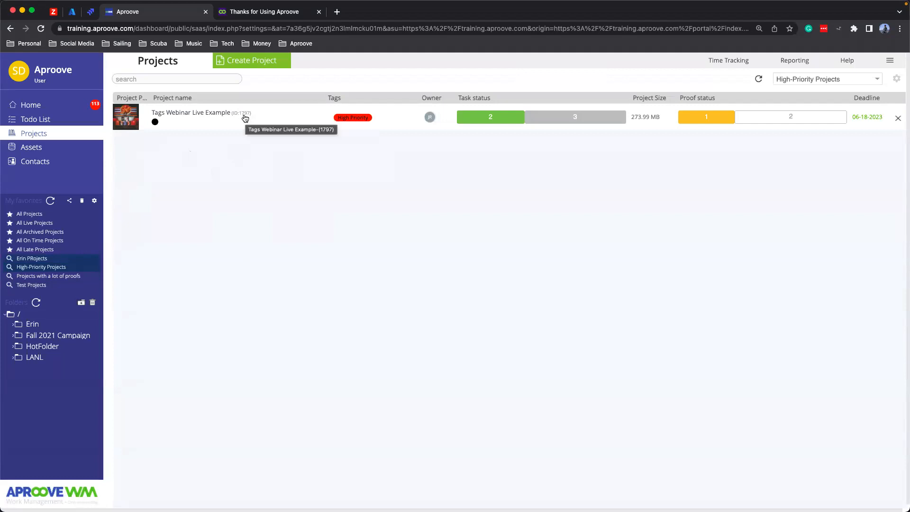
# - Filter the Tags Webinar Live Example project's proofs by the Editorial NT tag in the proof overview, and clear the filter before closing it
pyautogui.click(210, 114)
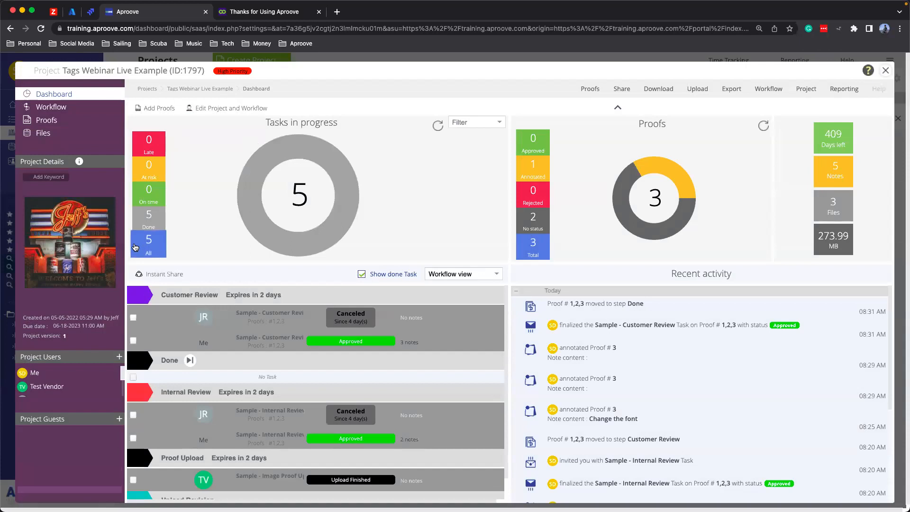
pyautogui.click(92, 230)
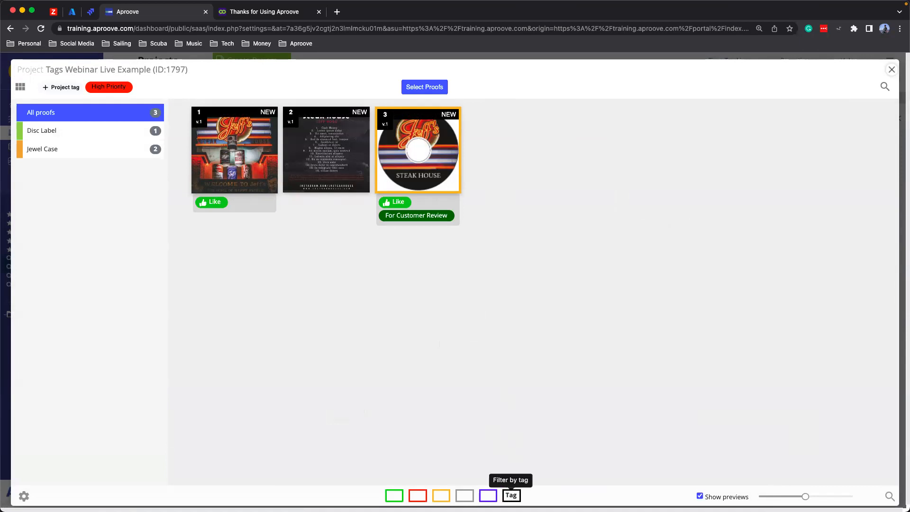
pyautogui.click(509, 498)
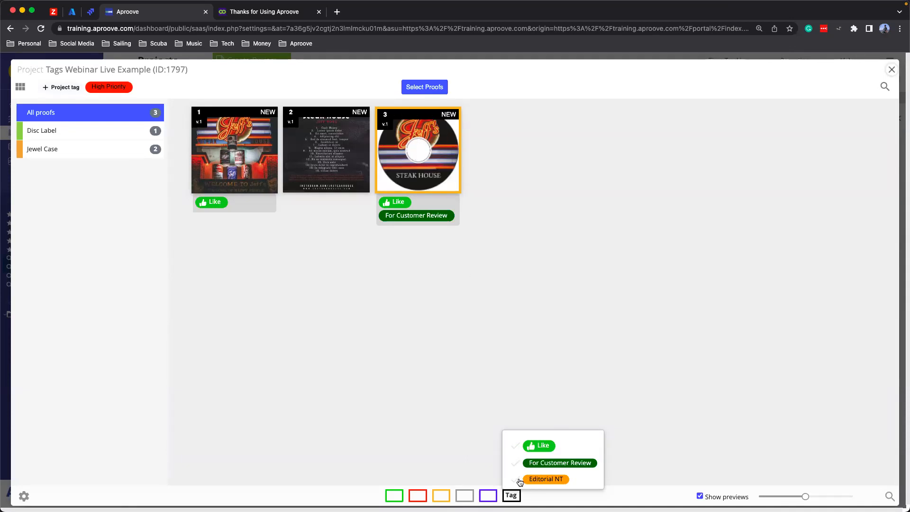
pyautogui.click(535, 480)
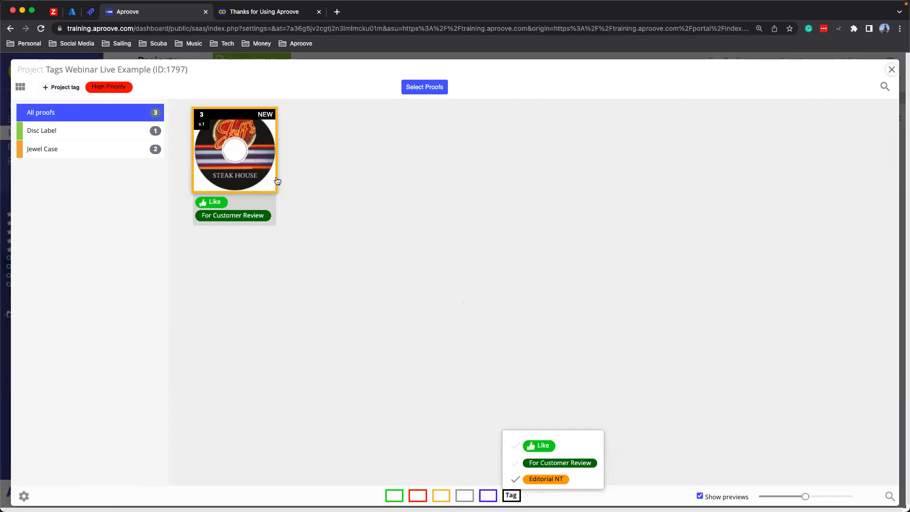
pyautogui.click(527, 479)
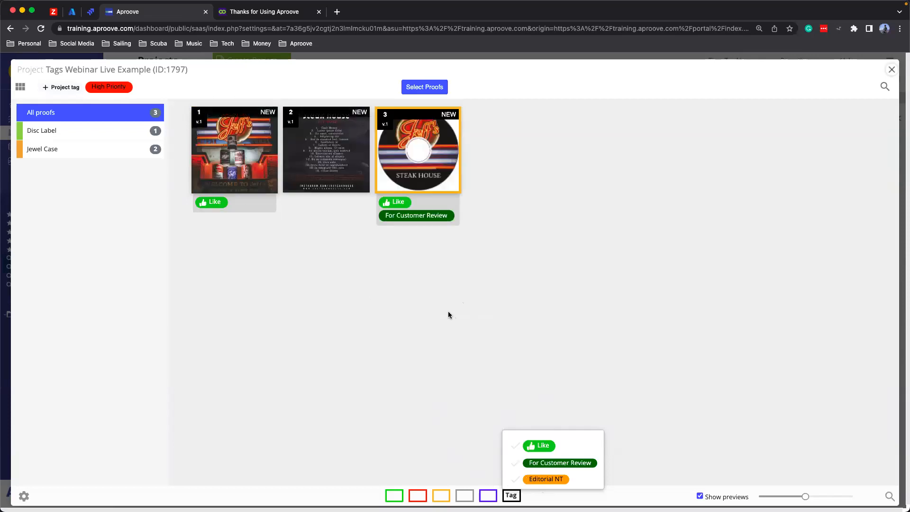
pyautogui.click(891, 70)
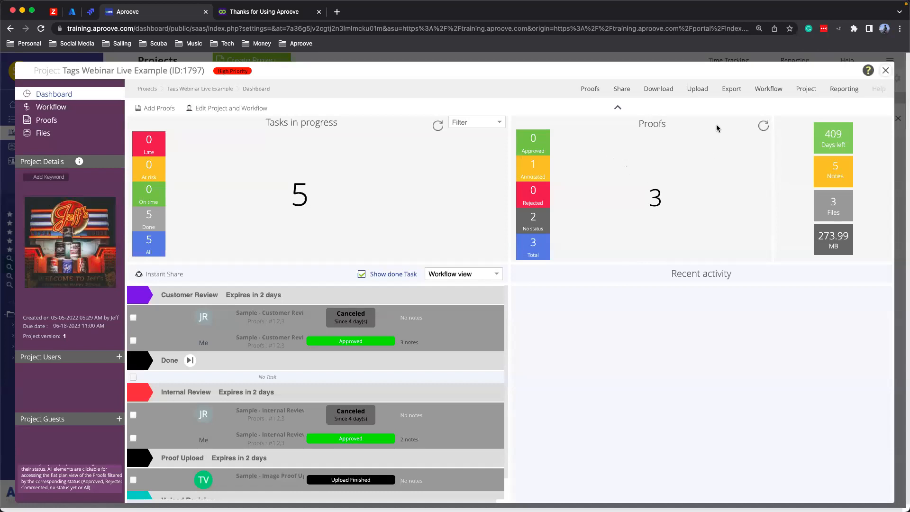
# - Start a PDF export of the project's proofs and comments, with the Annotated filter off, the Tagged filter on, and tag selection open
pyautogui.click(732, 90)
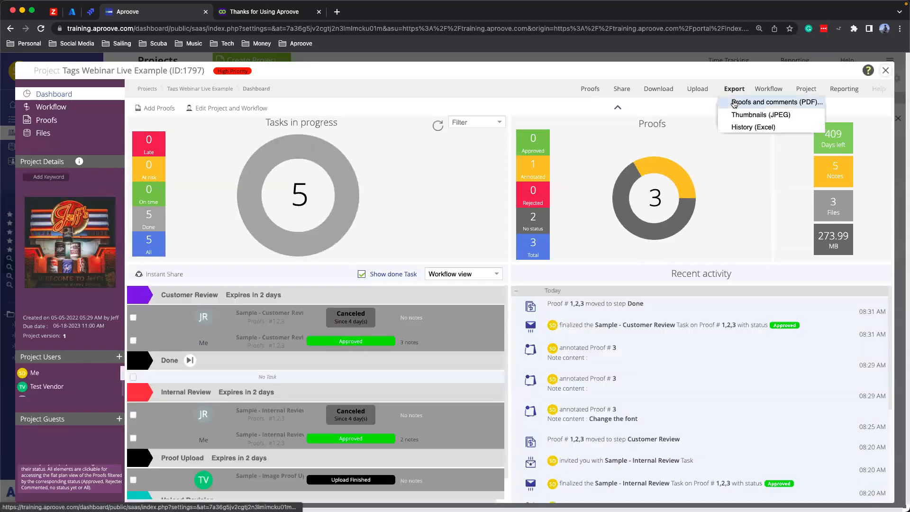
pyautogui.click(734, 102)
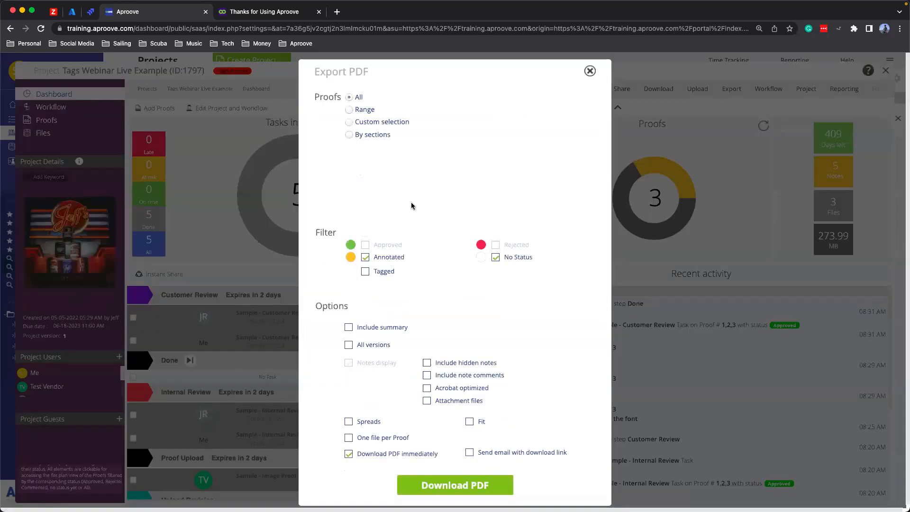
pyautogui.click(365, 258)
pyautogui.click(366, 272)
pyautogui.click(413, 272)
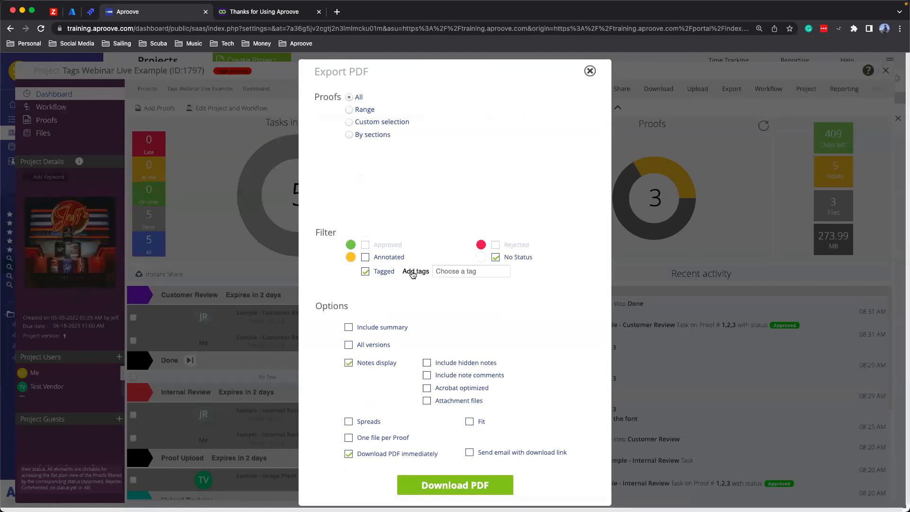
# - Add the Marketing Approved and Editorial tags to the export filter, and remove Marketing Approved so only Editorial is used
pyautogui.click(441, 270)
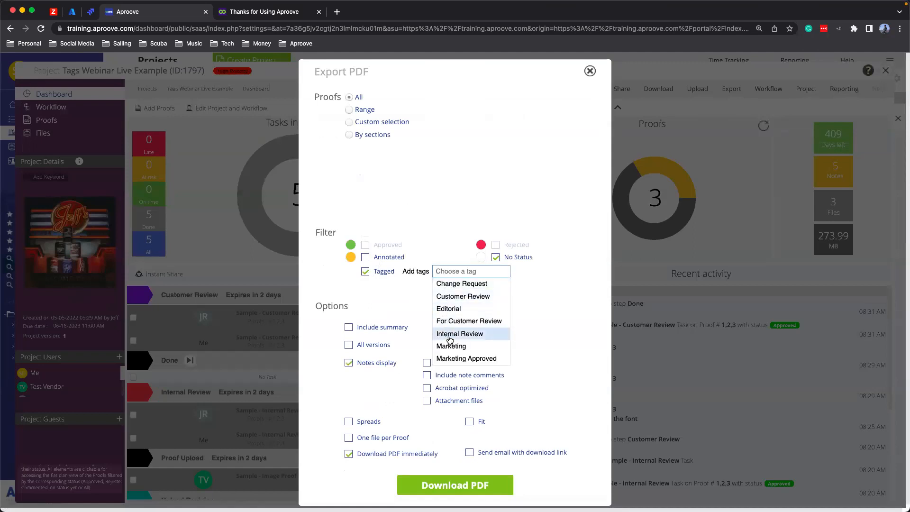
pyautogui.click(446, 358)
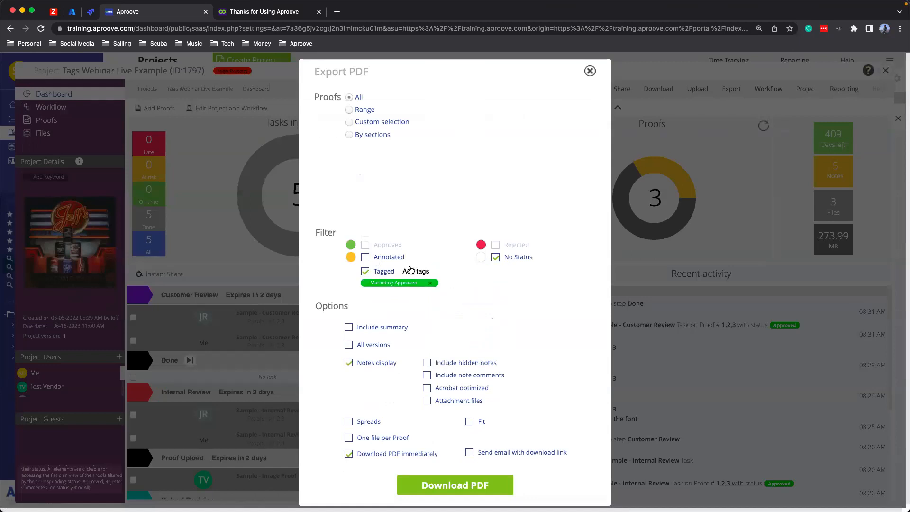
pyautogui.click(453, 272)
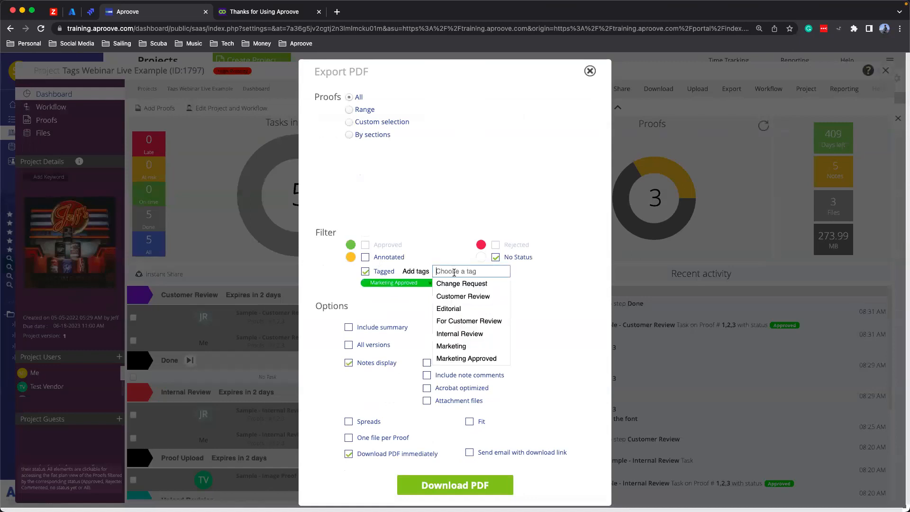
pyautogui.click(450, 308)
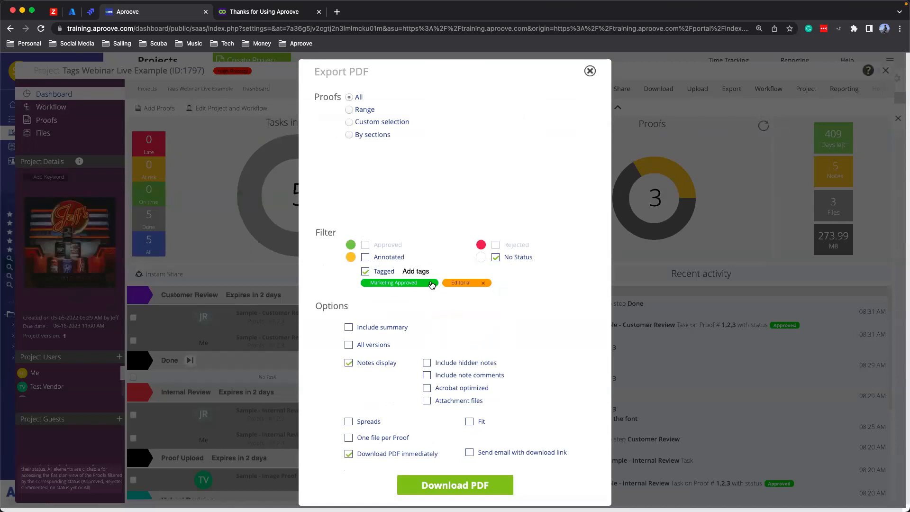
pyautogui.click(432, 283)
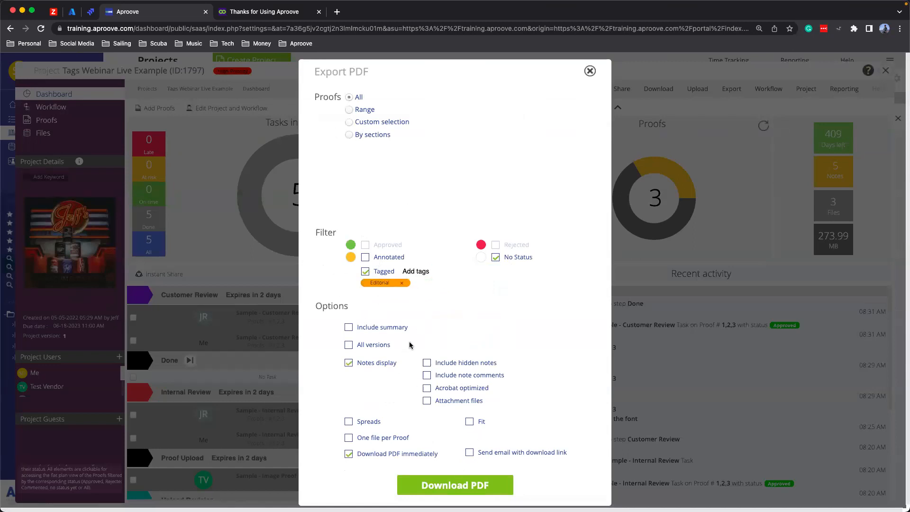